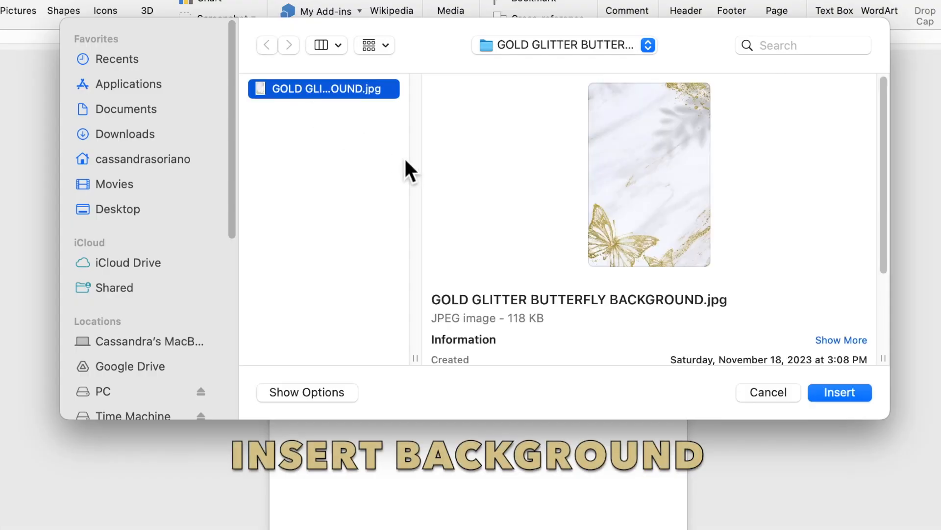
Insert GOLD GLITTER BUTTERFLY BACKGROUND.jpg onto the blank page.
left_click(828, 393)
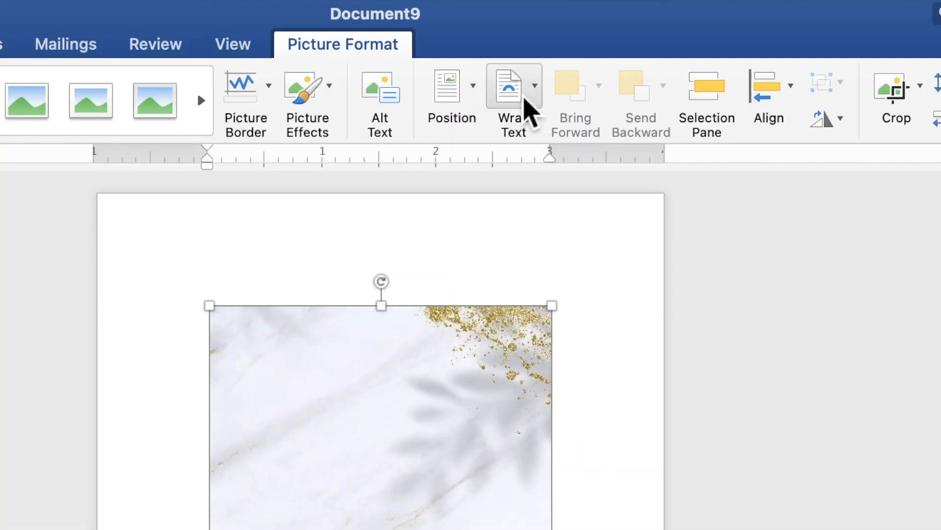
Set the marble picture behind text and stretch it from the top-left corner to fill the 7" x 5" page.
left_click(524, 97)
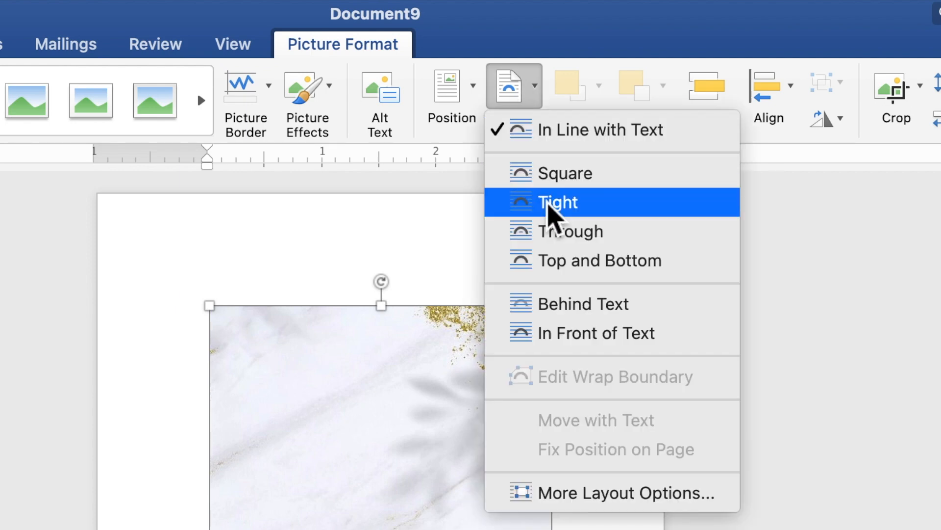
left_click(577, 314)
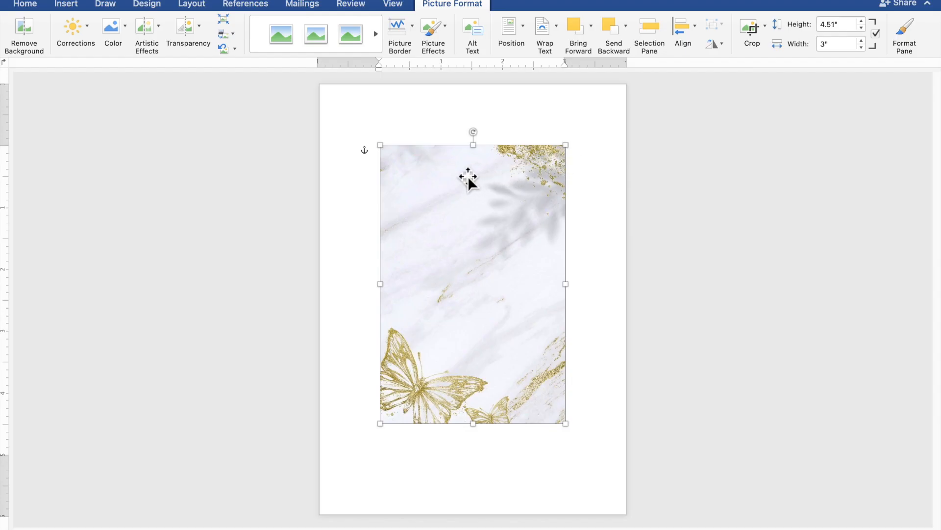
left_click_drag(456, 180, 393, 119)
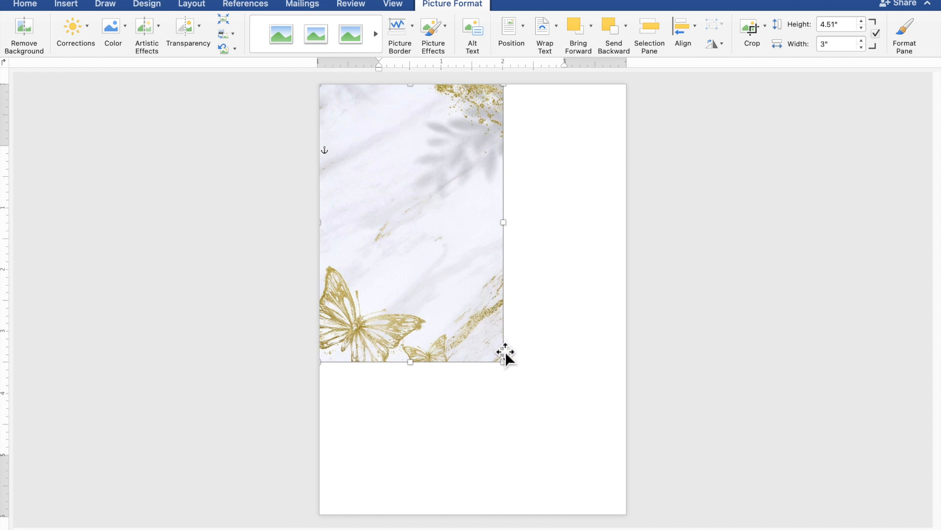
left_click_drag(511, 371, 608, 486)
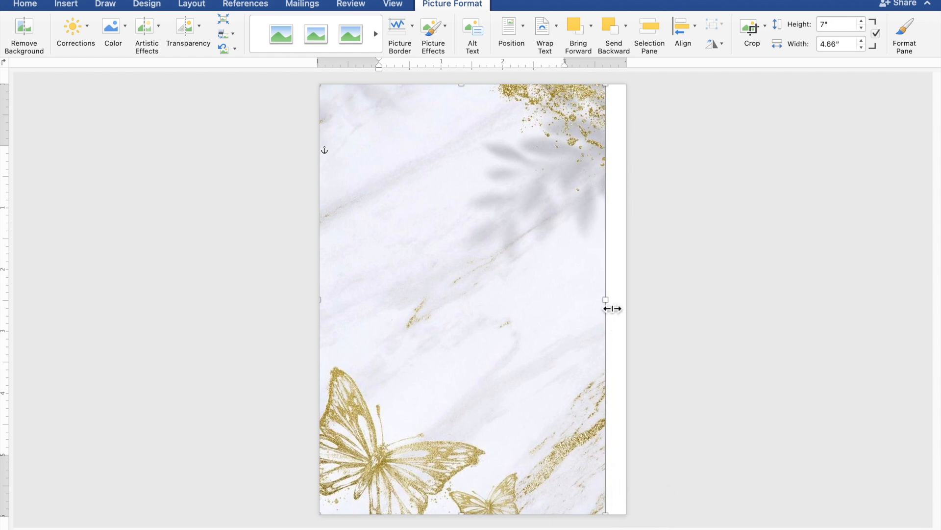
left_click_drag(612, 309, 633, 309)
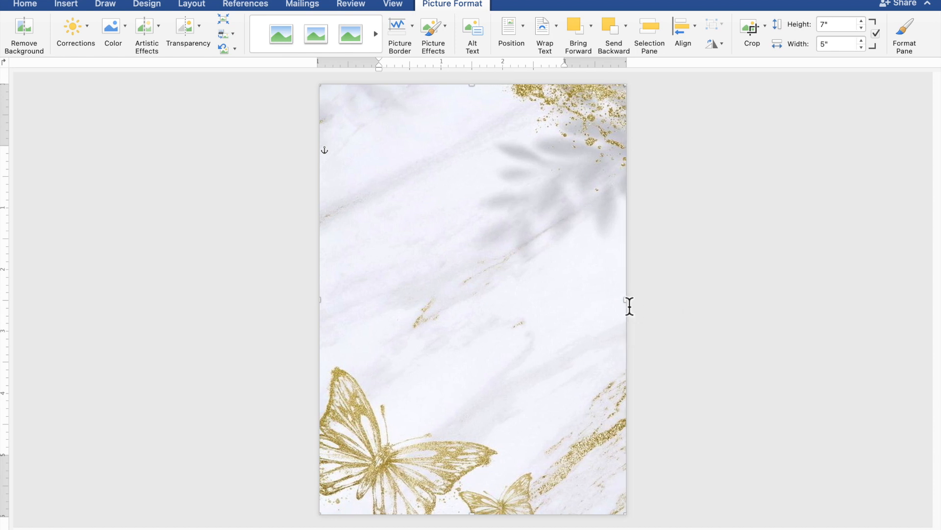
left_click(736, 336)
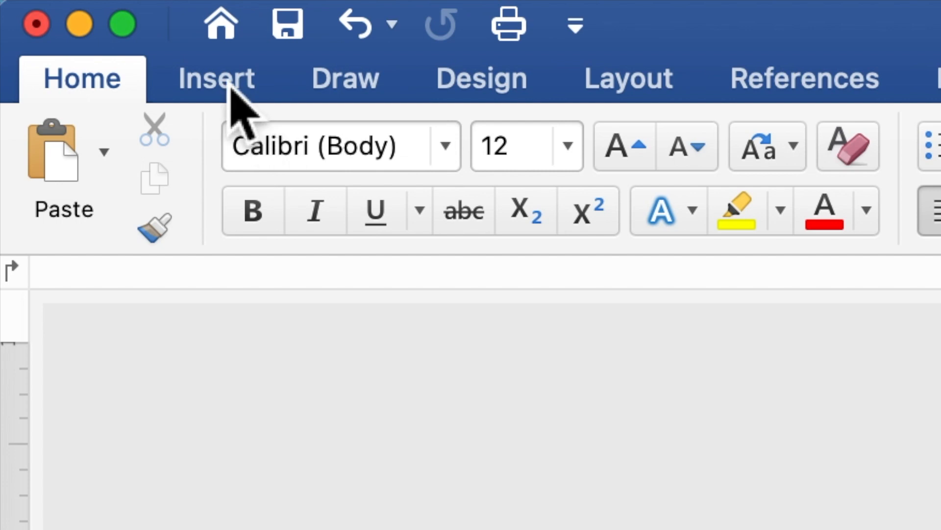
Draw a 4.57" x 4.85" rectangle over the page centre and choose Add Text on it.
left_click(229, 83)
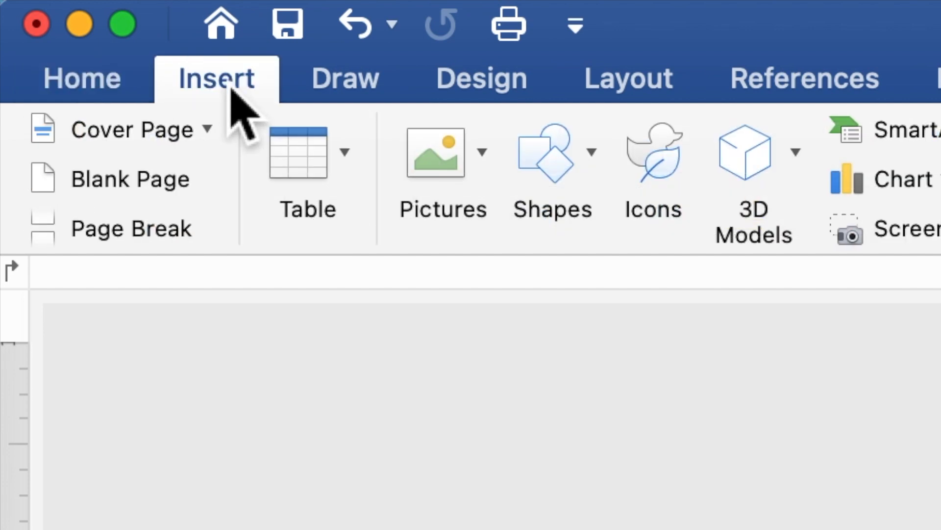
left_click(550, 166)
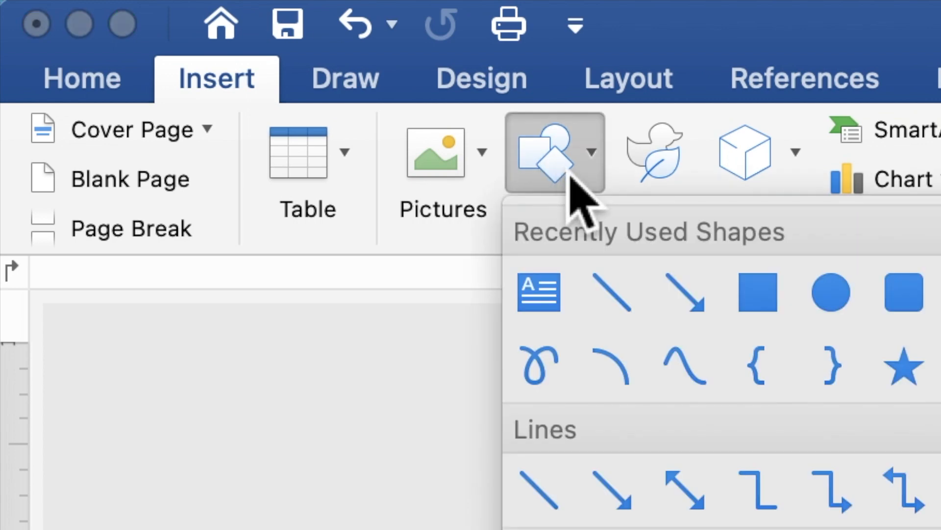
left_click(765, 304)
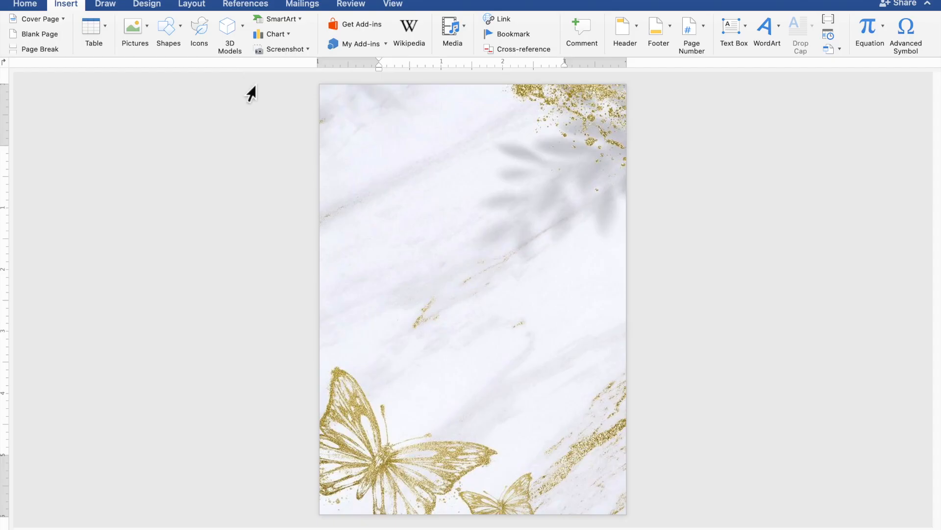
mouse_move(340, 163)
left_mouse_down()
mouse_move(418, 268)
mouse_move(546, 371)
mouse_move(623, 462)
left_mouse_up()
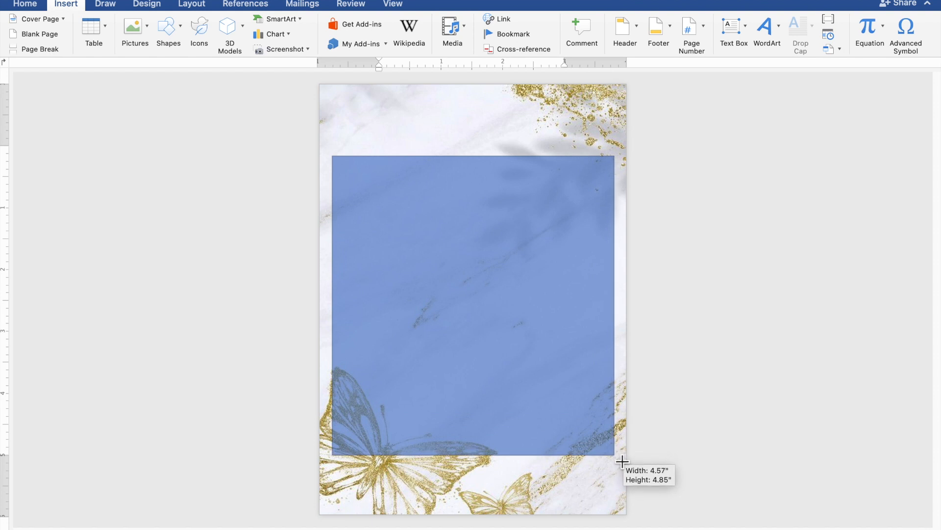
left_click_drag(622, 461, 623, 462)
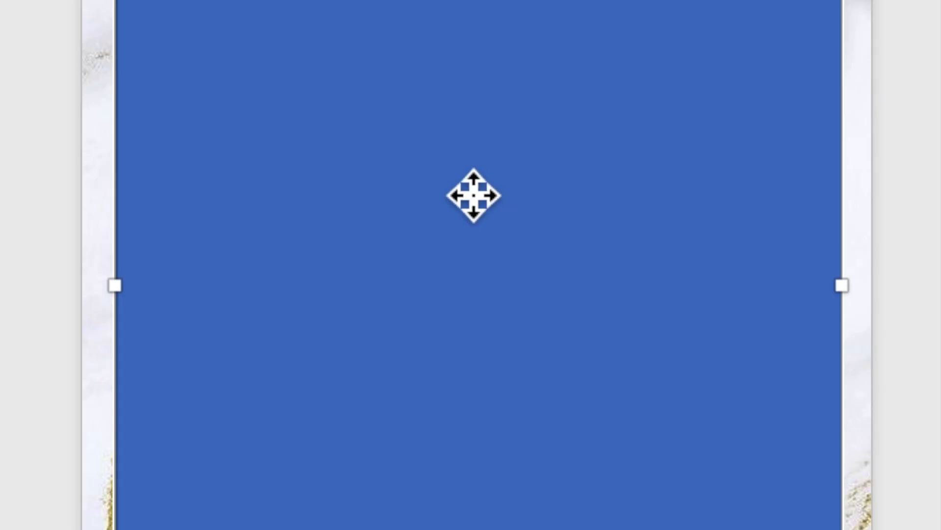
right_click(464, 186)
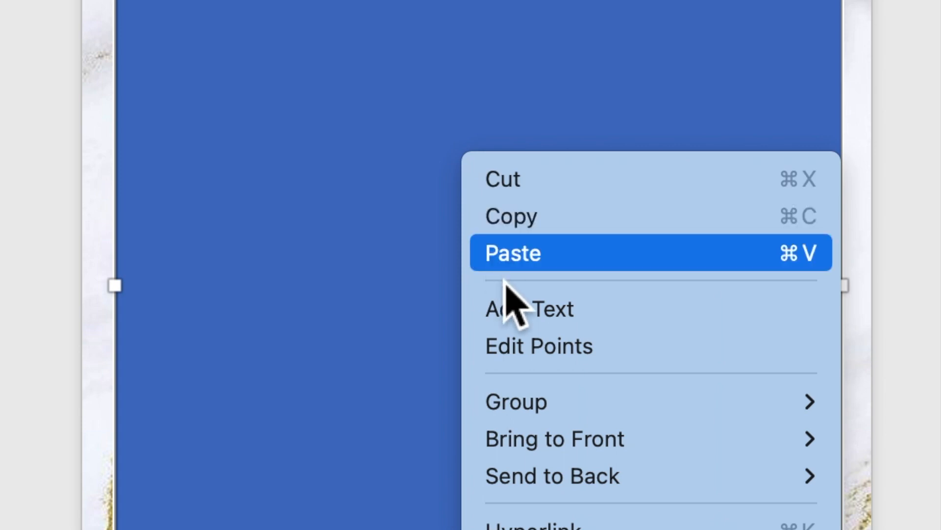
left_click(517, 318)
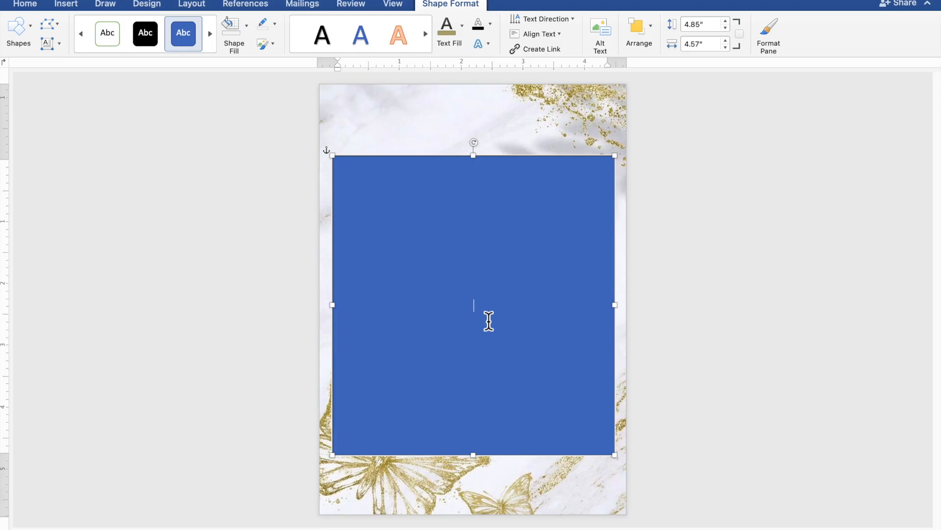
Type the heading 'TOGETHER WITH THEIR FAMILIES' in the rectangle, followed by a new line.
scroll(489, 321, "up", 5)
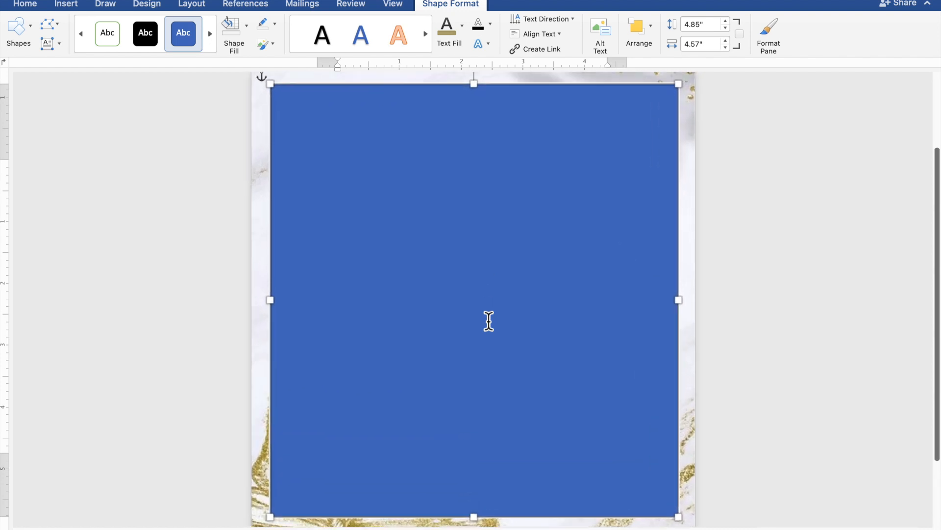
scroll(488, 321, "up", 1)
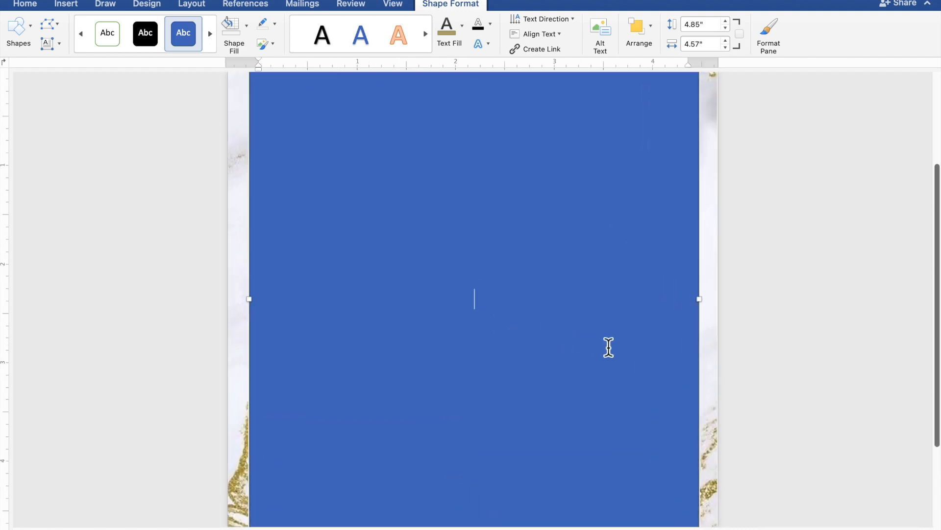
type("TOGET")
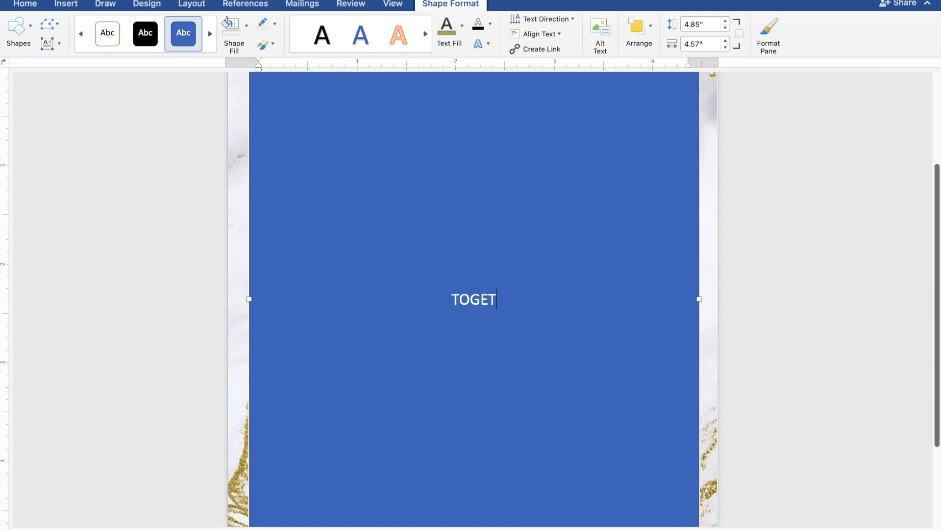
type("HER")
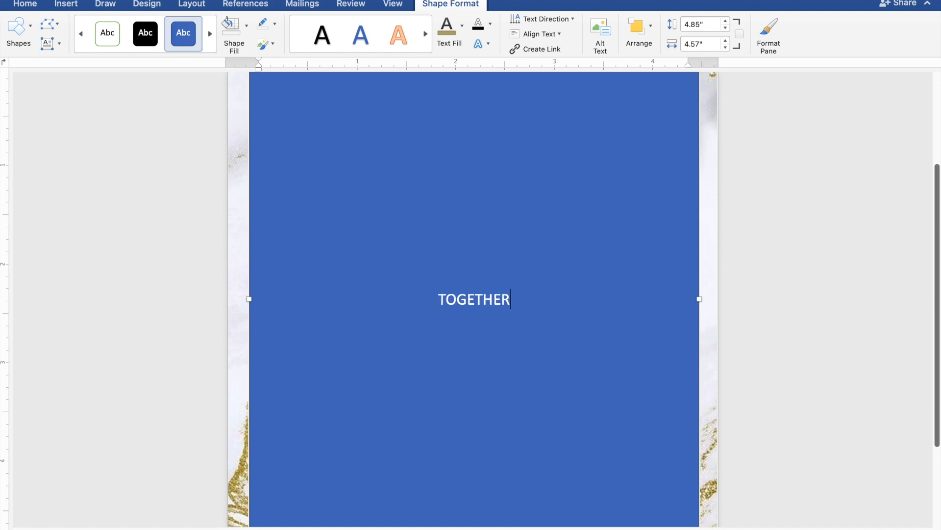
type(" WITH")
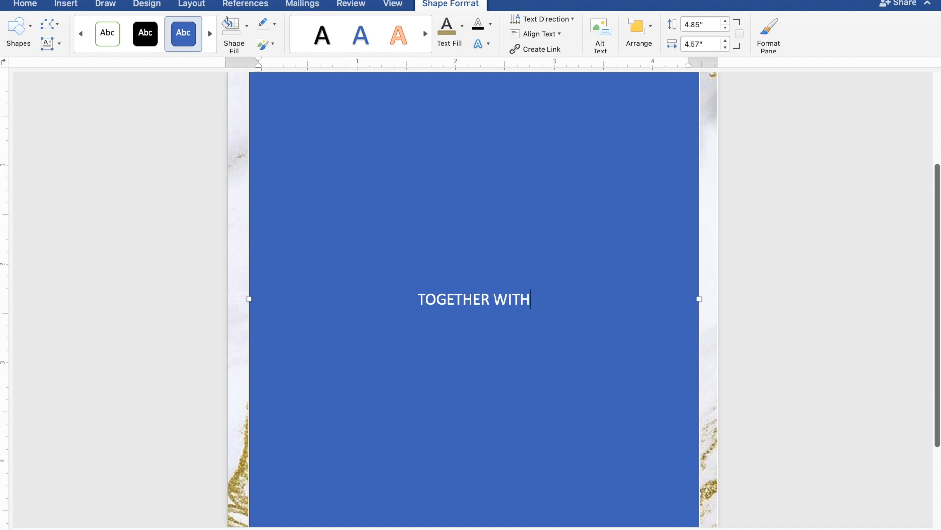
type(" TH")
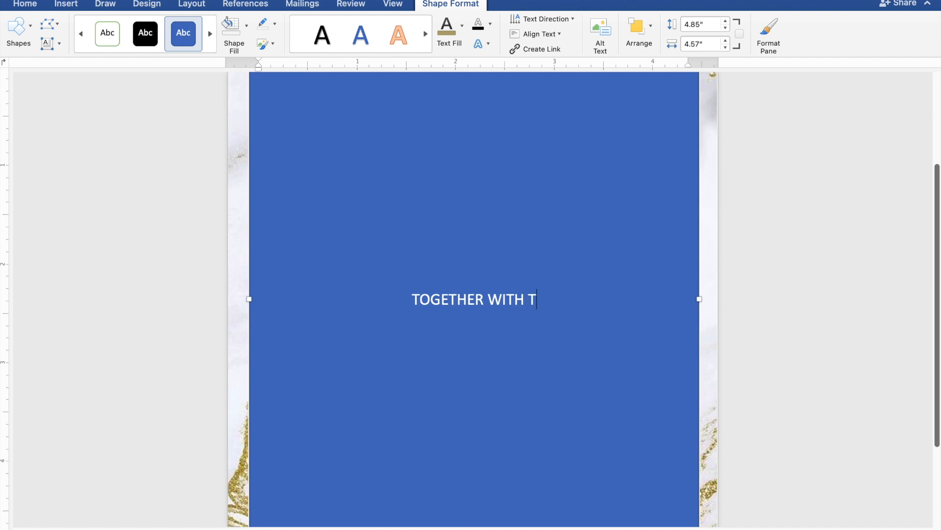
type("EIR FAMIL")
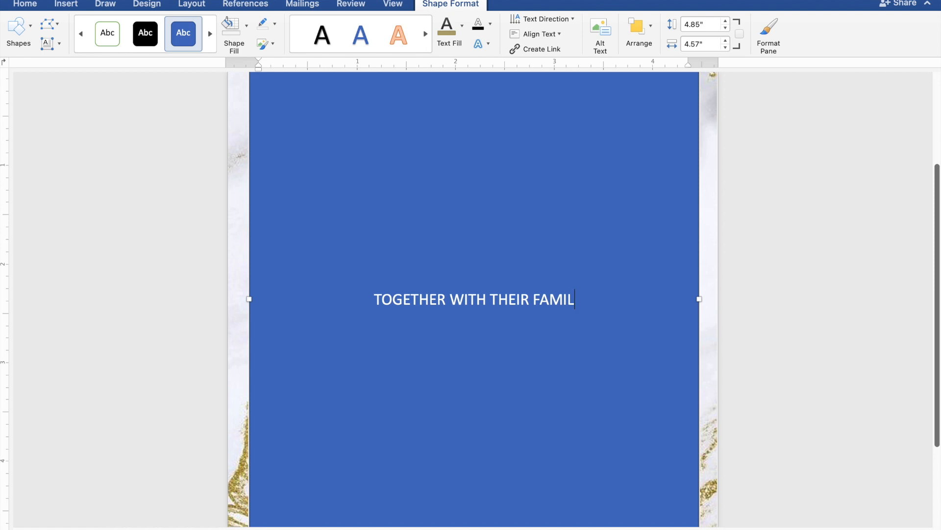
type("IES")
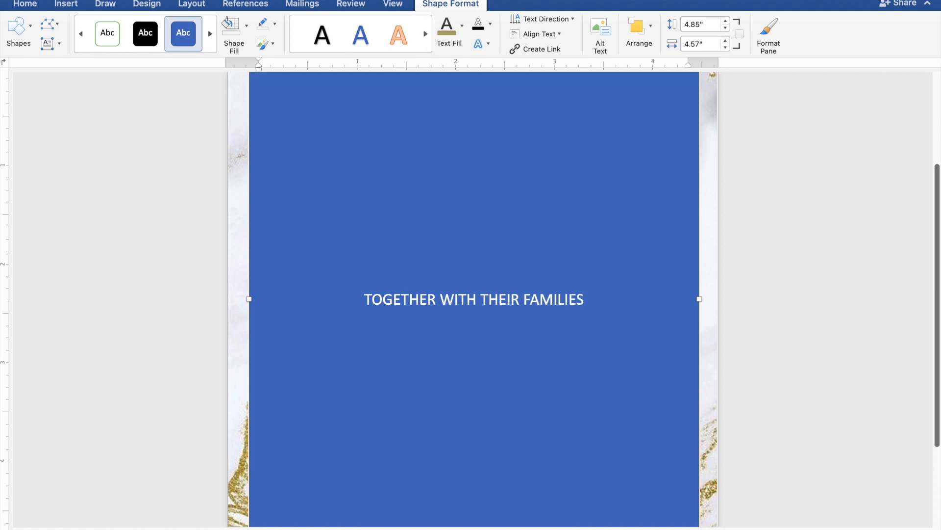
key("Return")
key("Return")
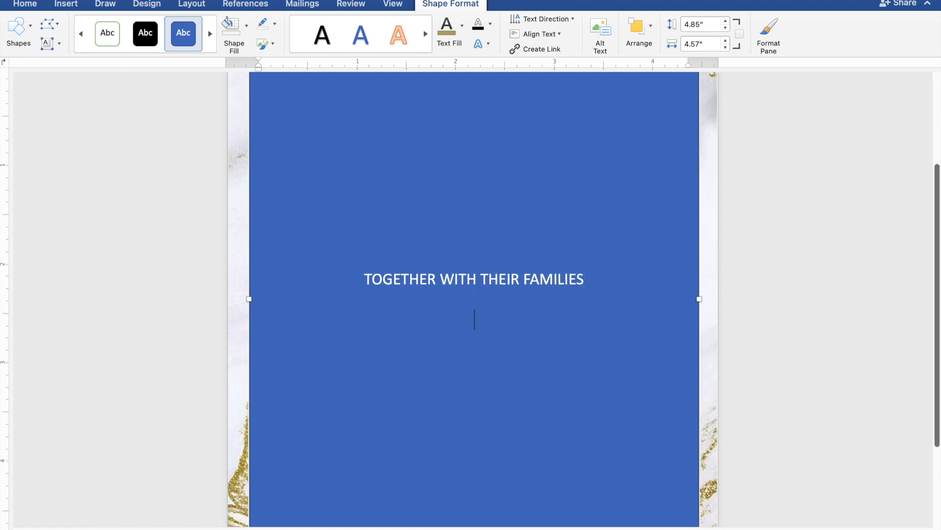
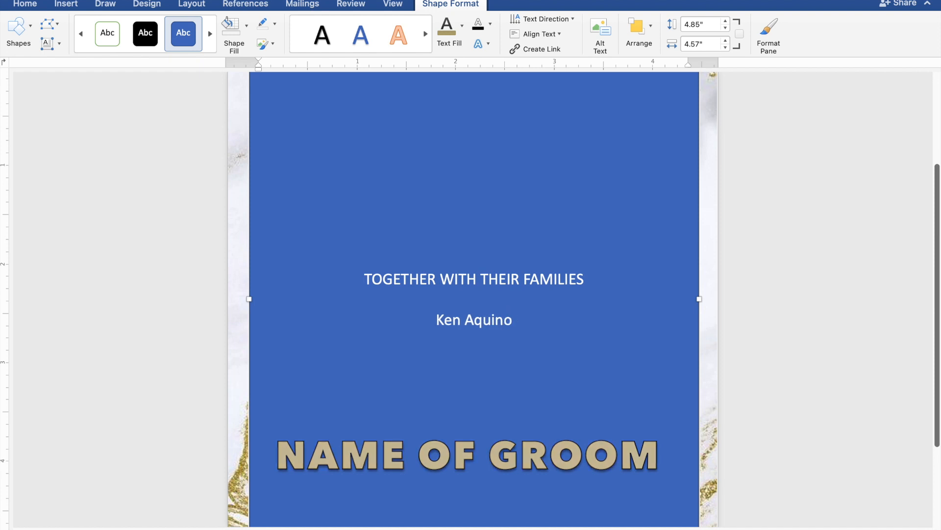
Add the groom's name, 'AND', and the bride's name on separate lines, then two blank lines.
key("Return")
type("A")
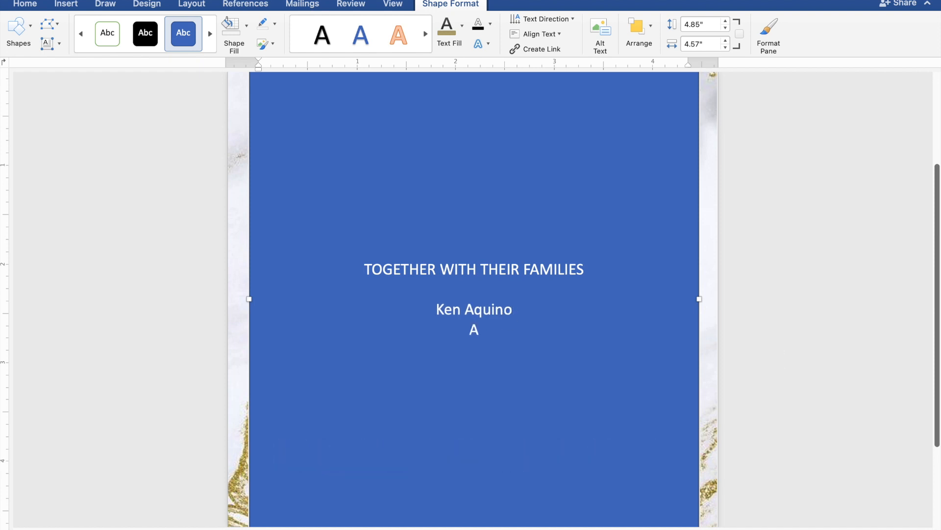
type("ND")
key("Return")
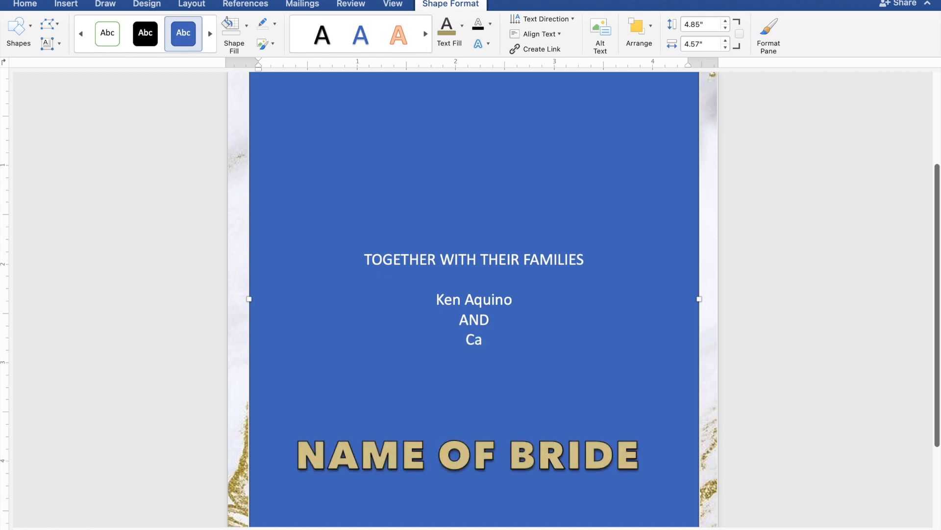
key("Return")
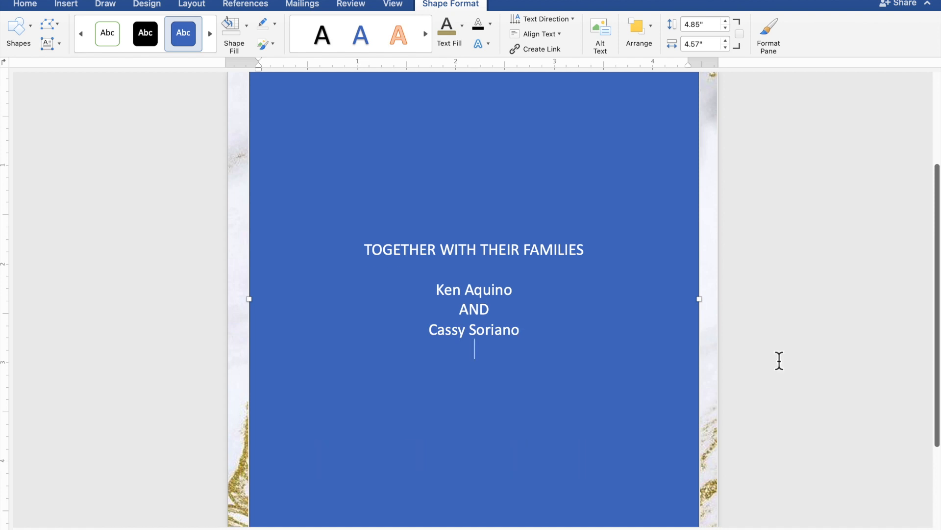
key("Return")
Type 'REQUEST THE PLEASURE OF YOUR PRESENCE' and, on the next line, 'AS THEY JOYFULLY UNITE IN MARRIAGE'.
type("REQUES")
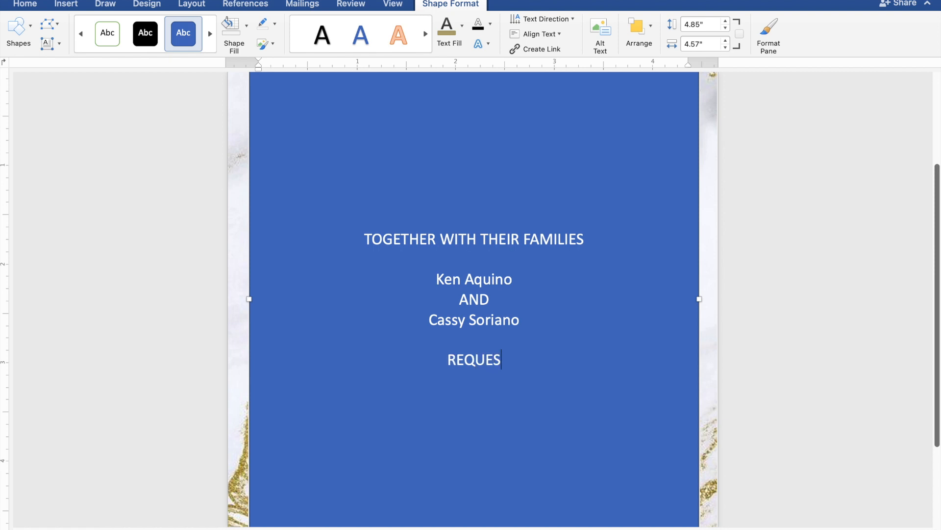
type("T THE")
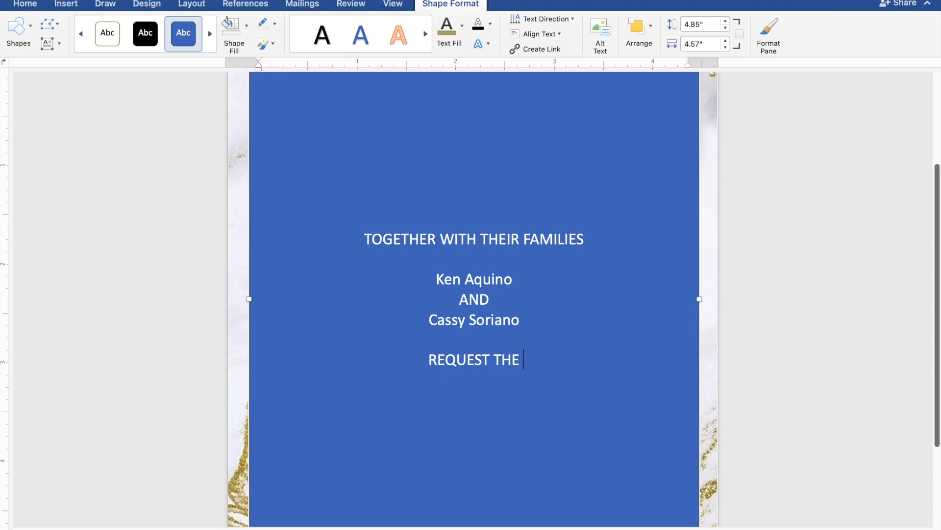
type(" PLE")
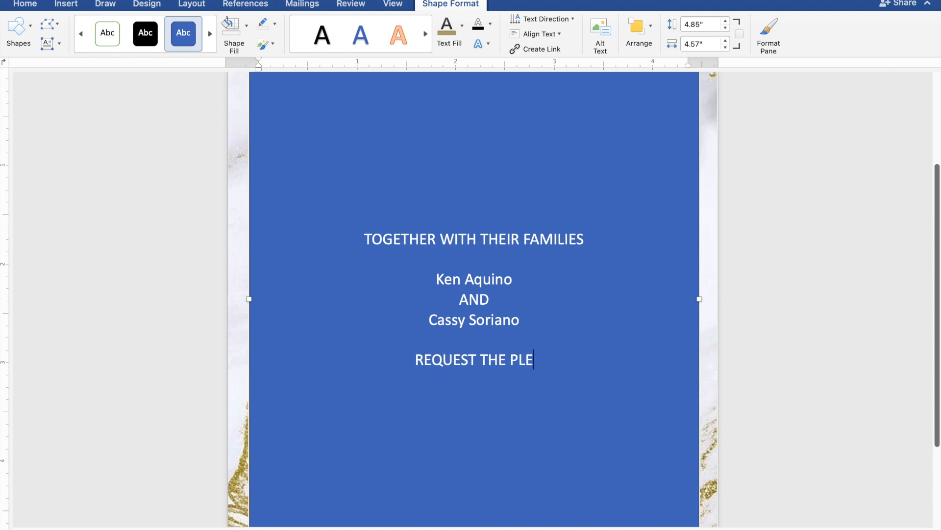
type("ASU")
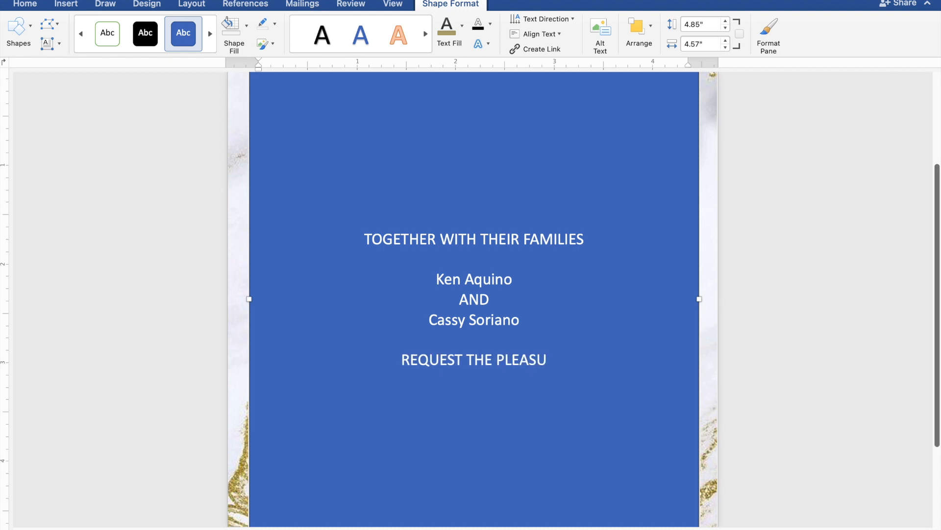
type("RE")
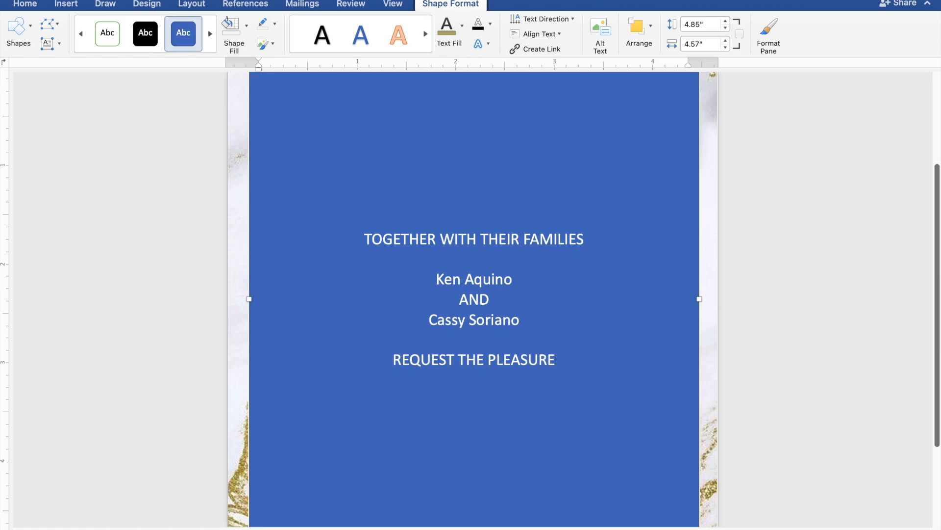
type(" OF")
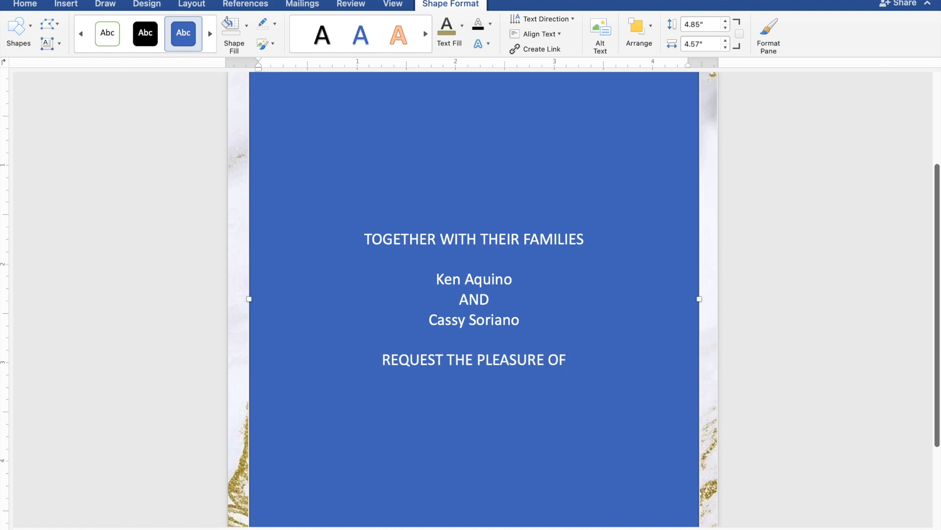
type(" YOU")
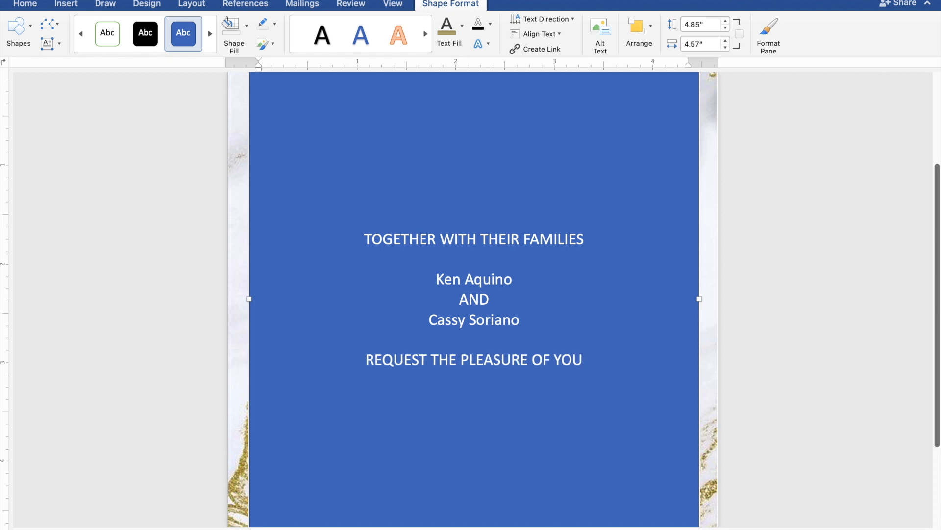
type("R ")
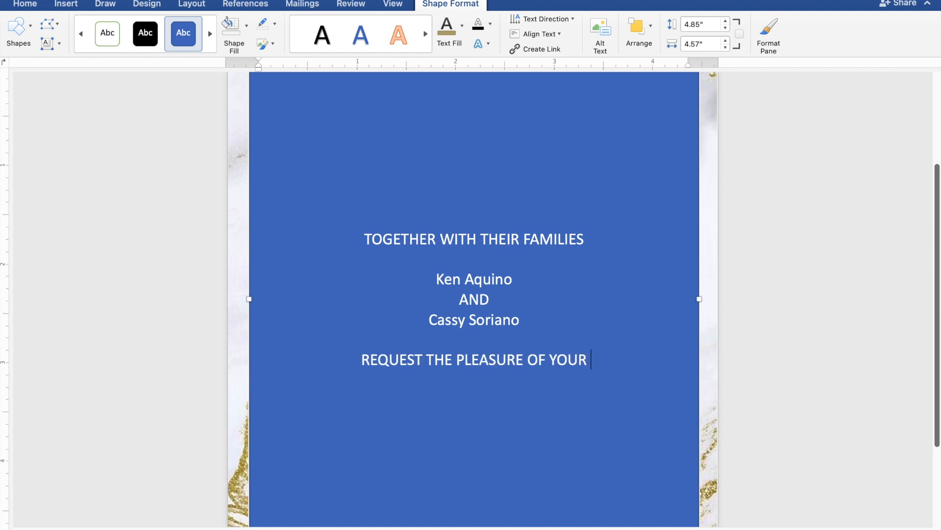
type("PRE")
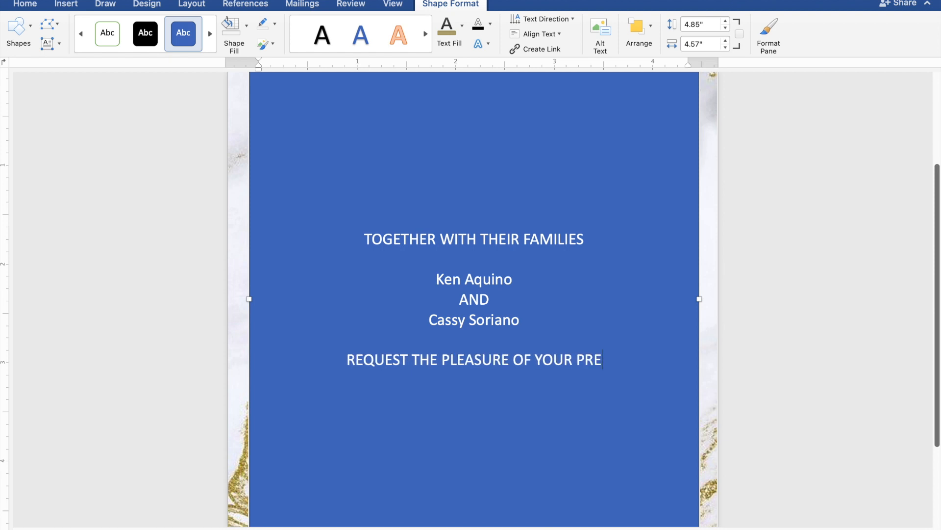
type("SEN")
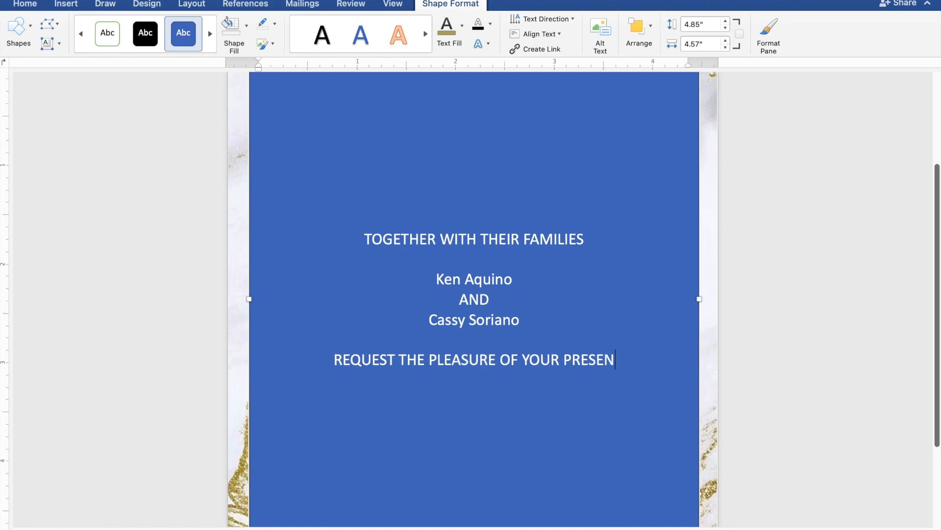
type("CE")
key("Return")
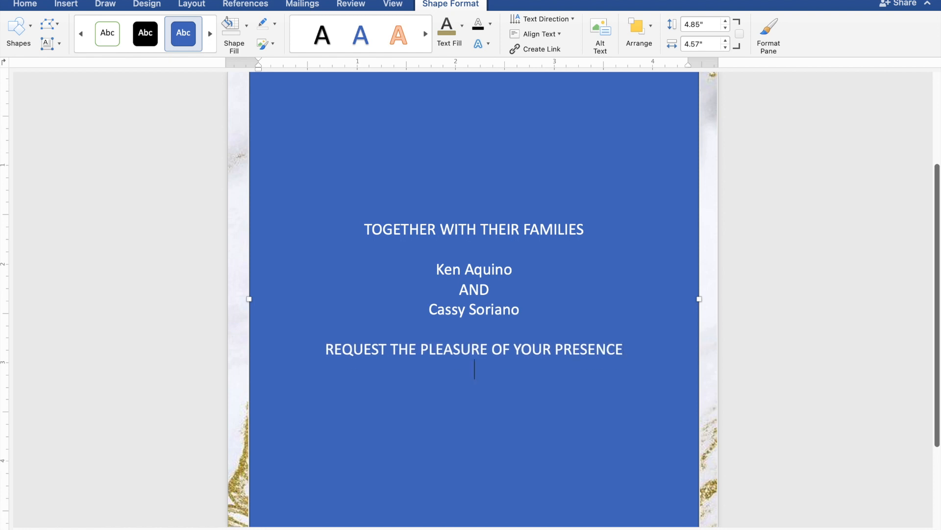
type("AS THEY JOY")
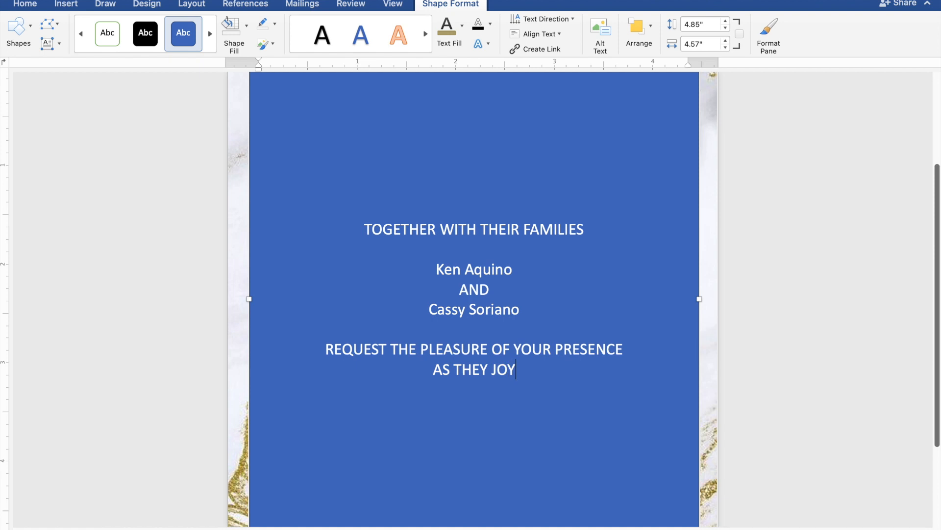
type("FUL")
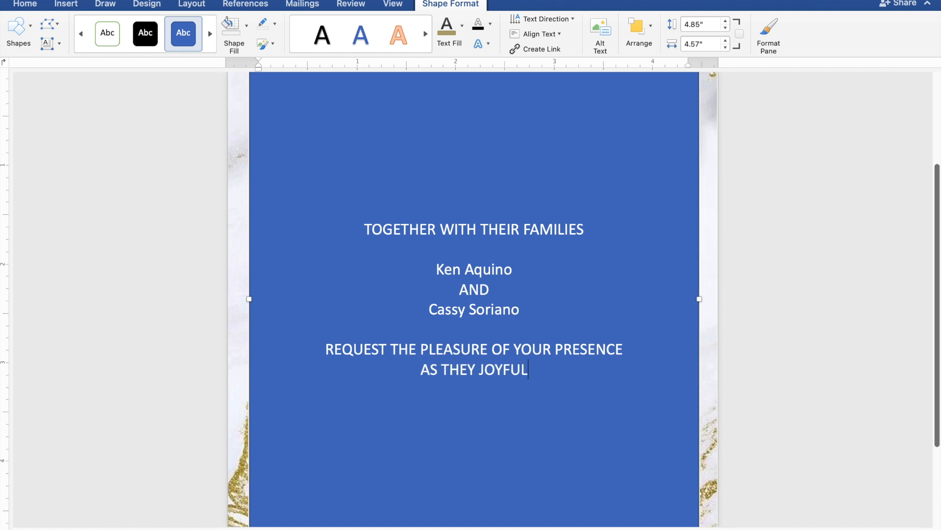
type("LY ")
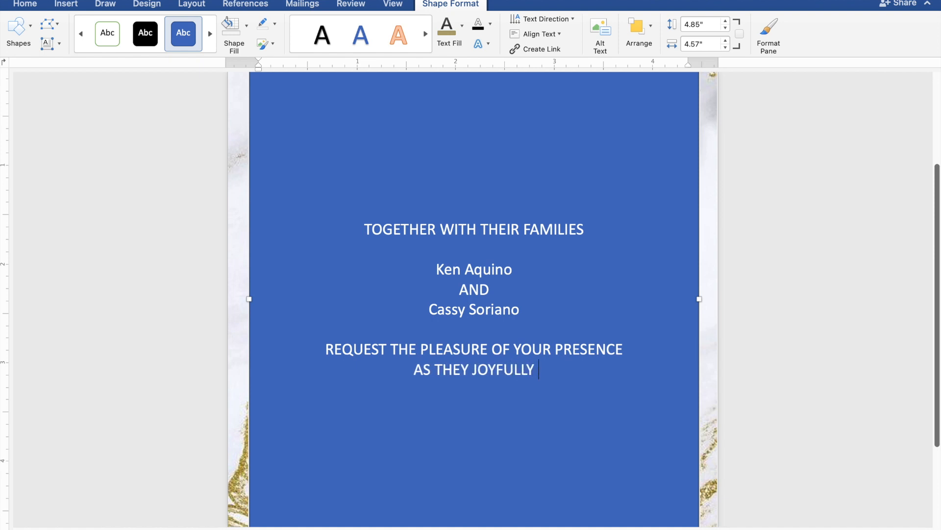
type("UNI")
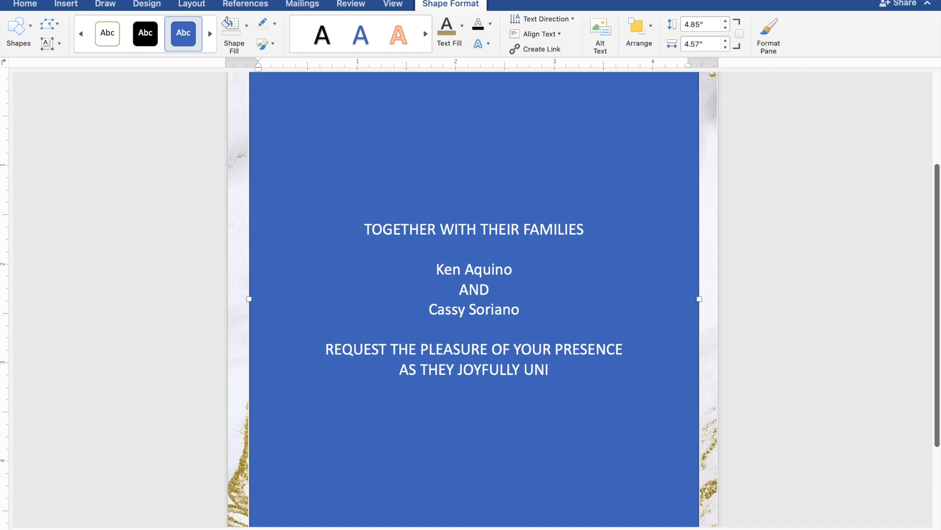
type("TE")
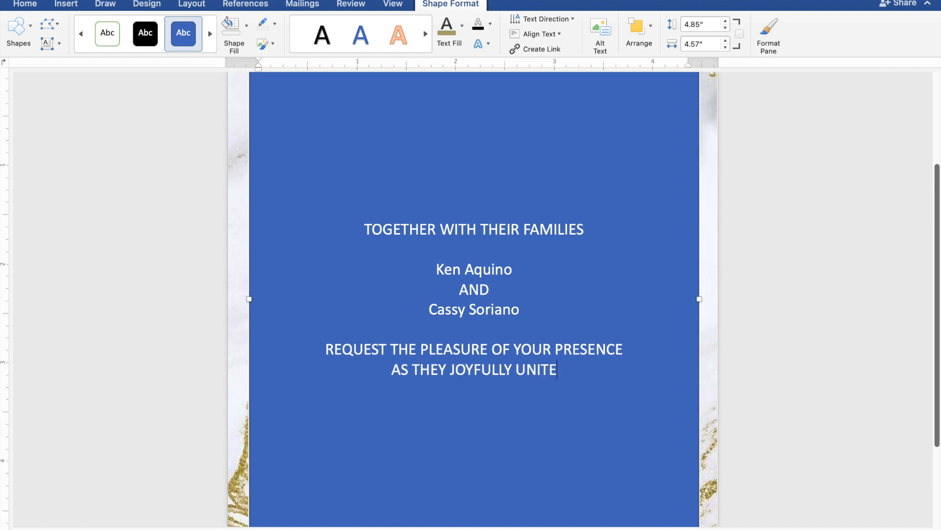
type(" IN")
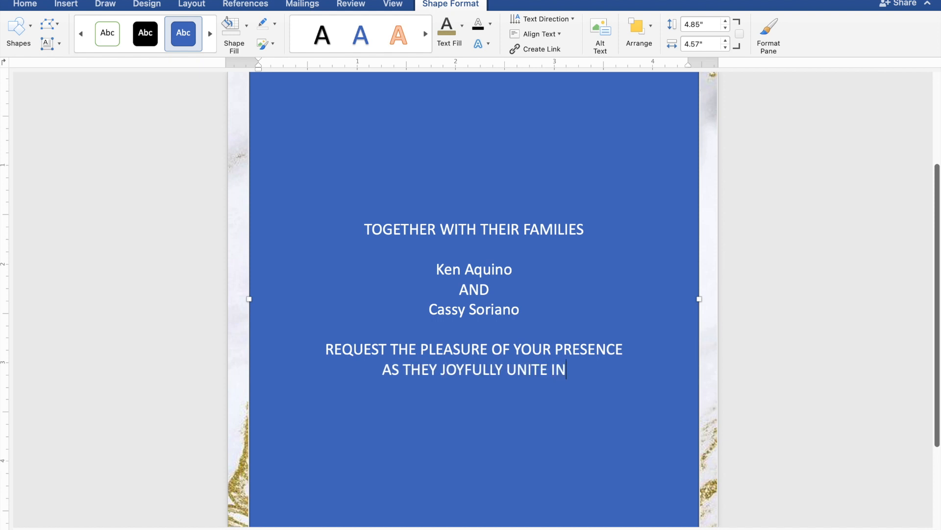
type(" MA")
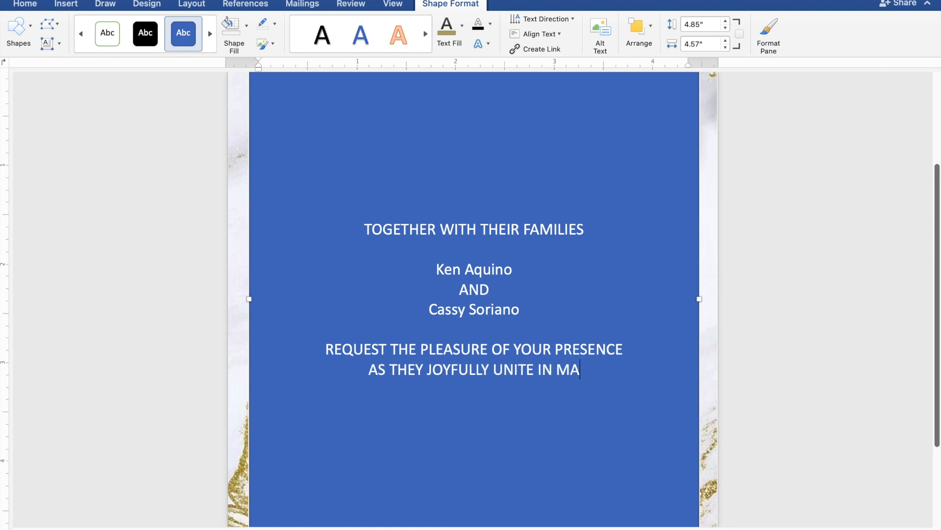
type("RRI")
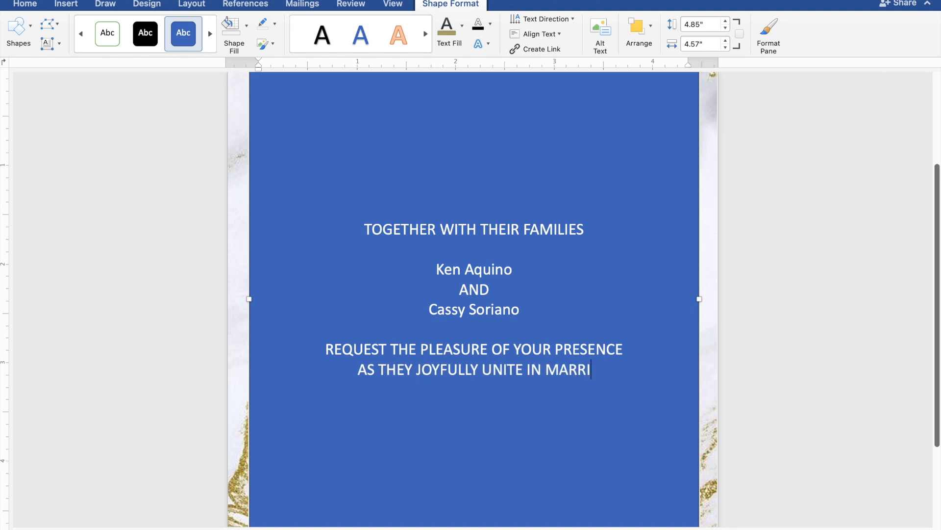
type("AGE")
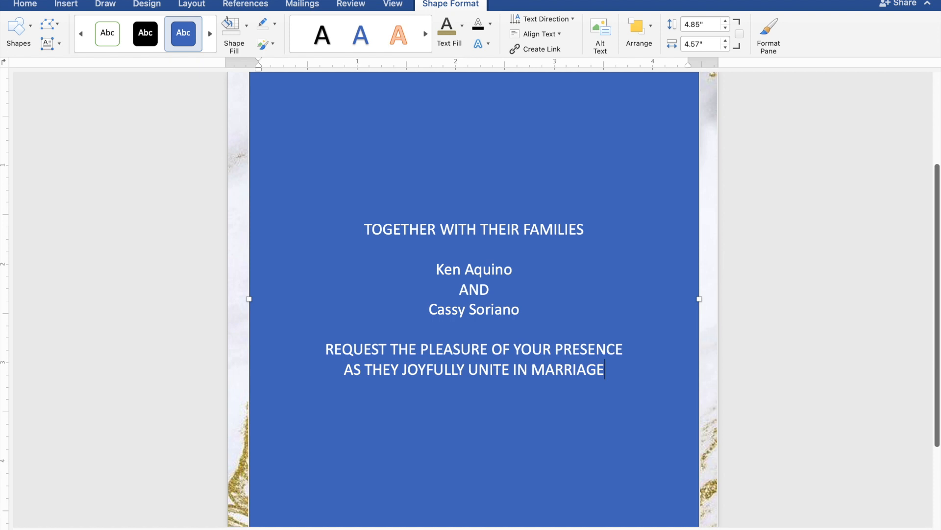
Add the lines 'SUNDAY', 'FEBRUARY 25, 2024' and '10:00 IN THE MORNING' below the marriage line.
key("Return")
key("Return")
type("S")
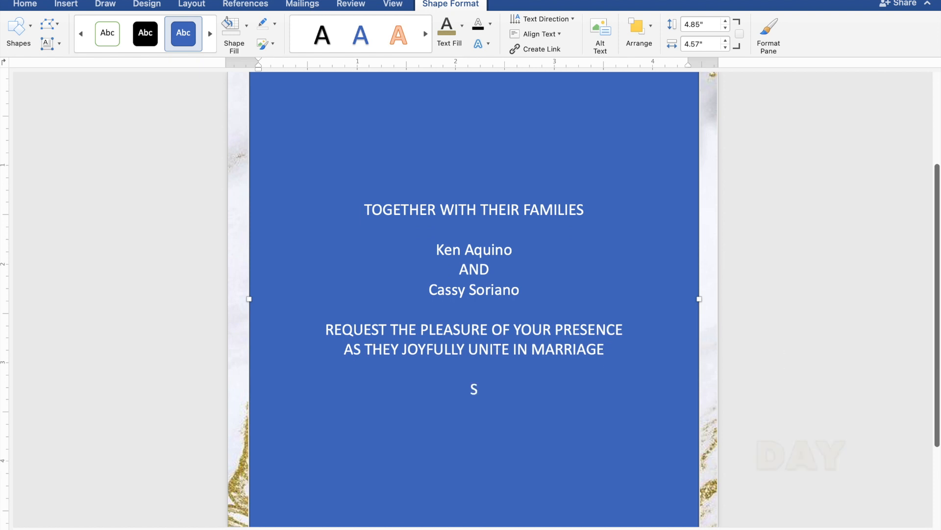
type("UND")
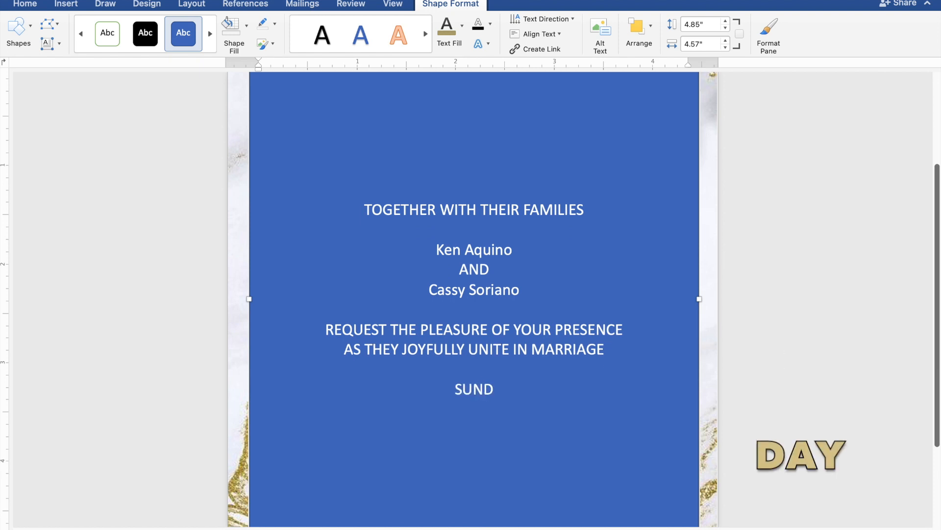
type("AY")
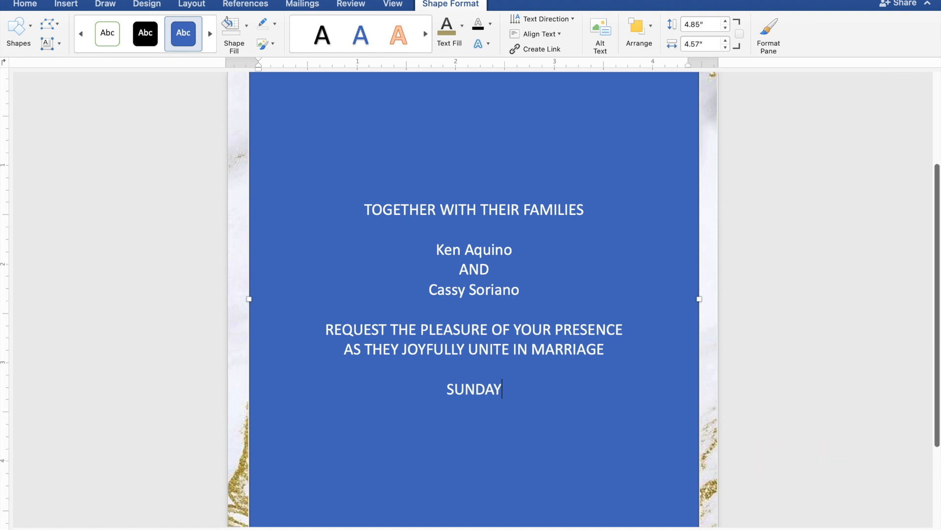
key("Return")
type("E")
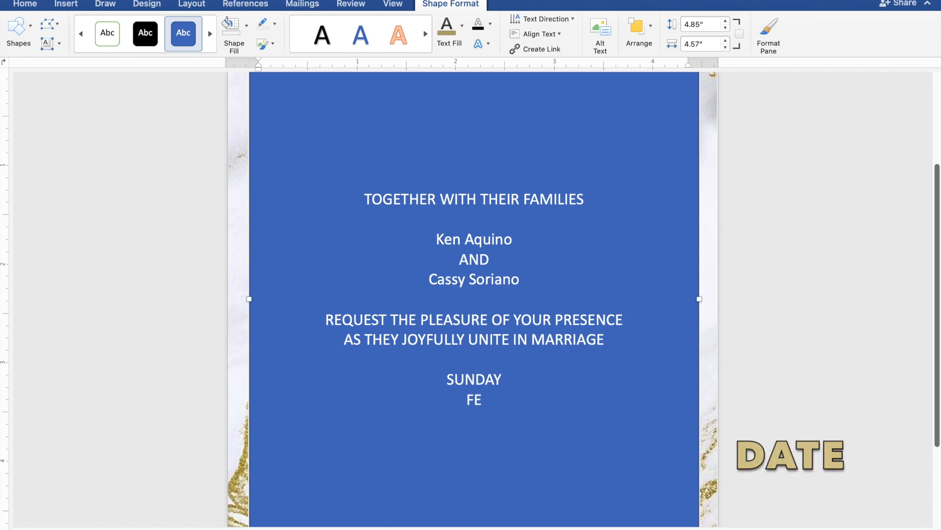
type("BRUAR")
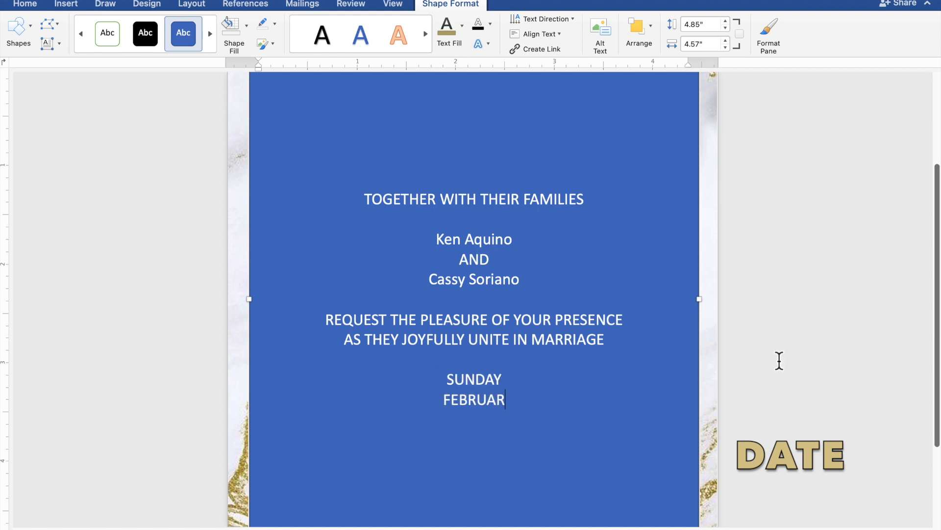
type("Y 25, 2024")
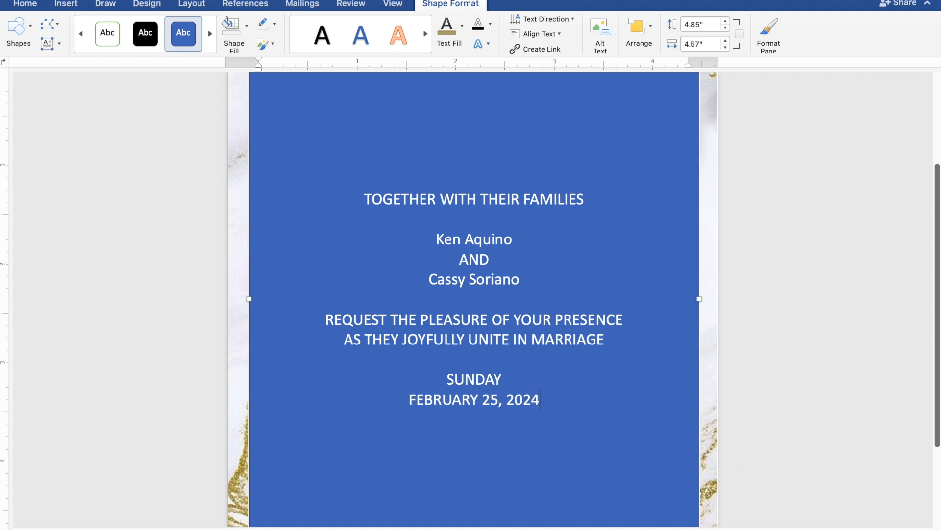
key("Return")
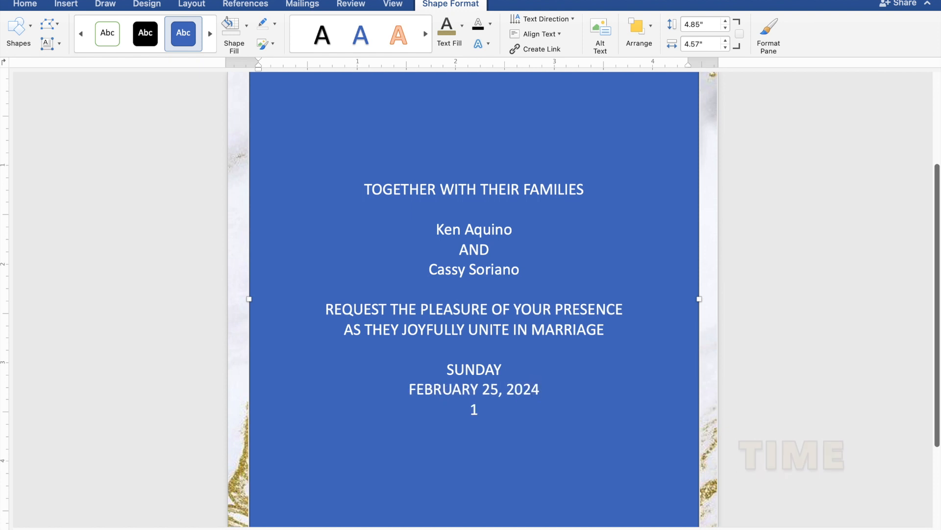
type("10:")
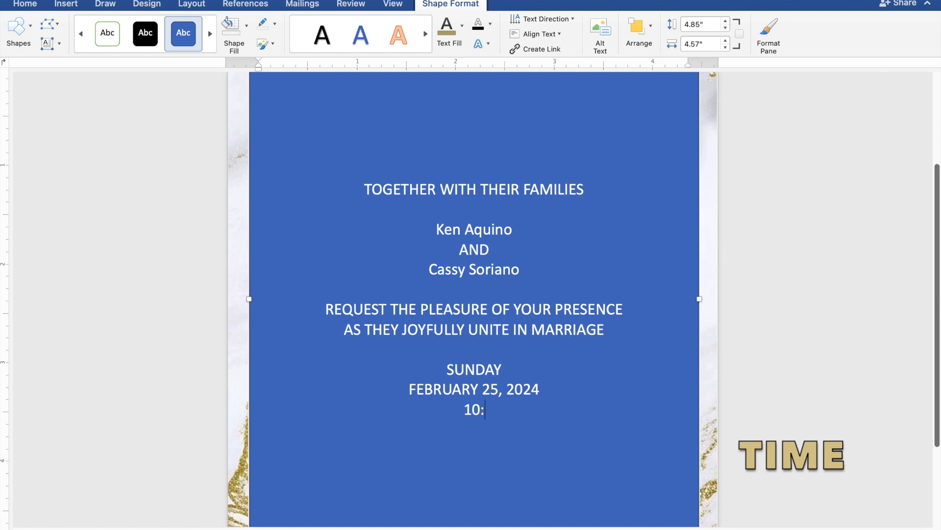
type("00 IN TH")
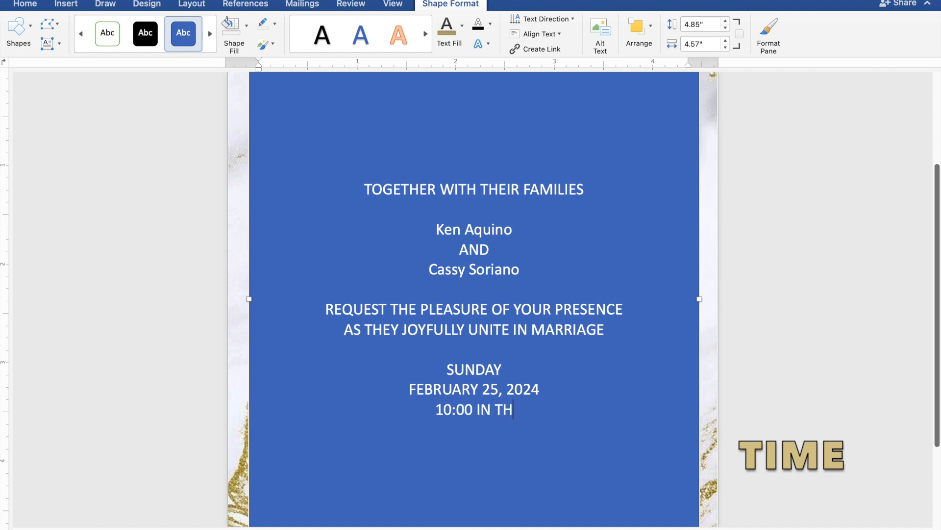
type("E M")
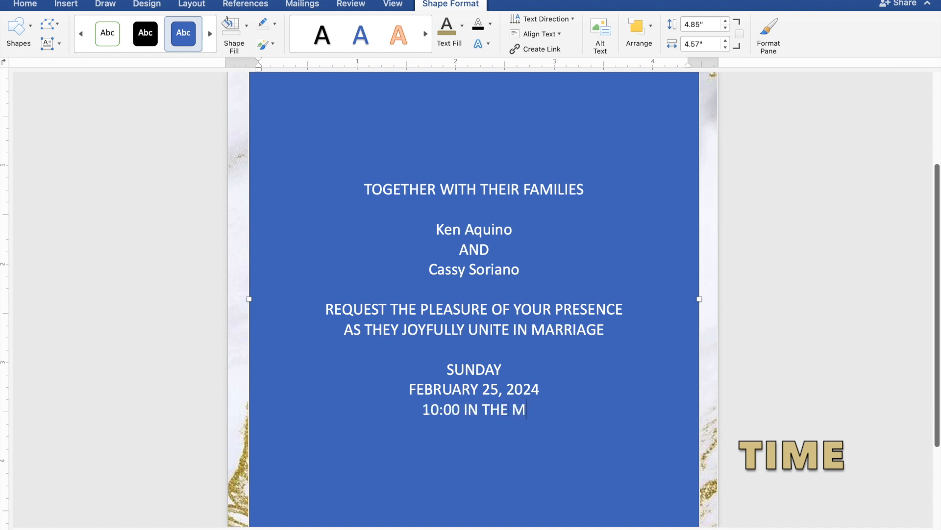
type("ORN")
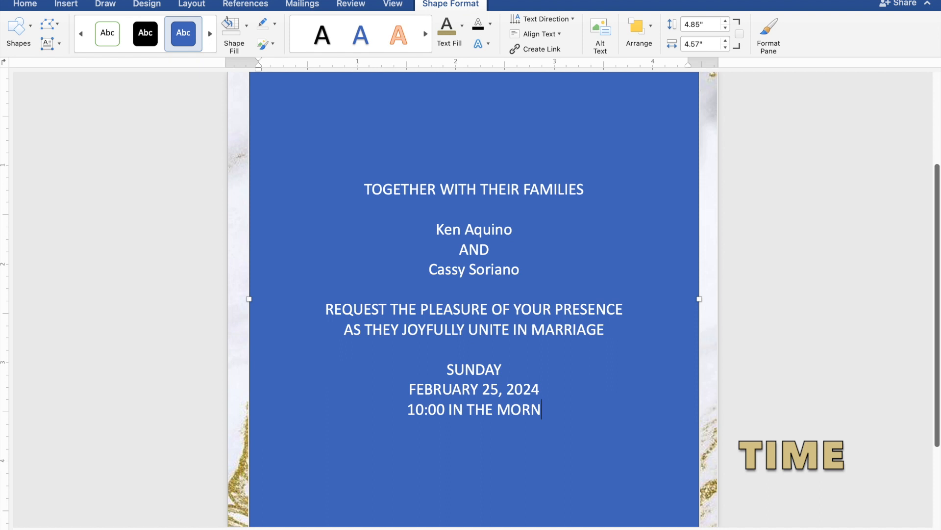
type("ING")
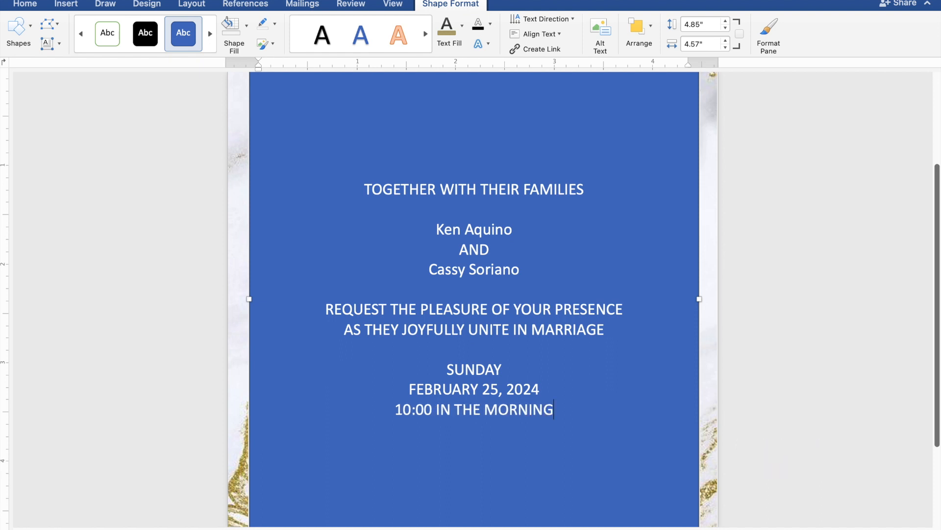
key("Return")
Add the venue lines 'ST. THOMAS AQUINAS PARISH CHURCH' and 'MANGALDAN, PANGASINAN' below the time.
type("S")
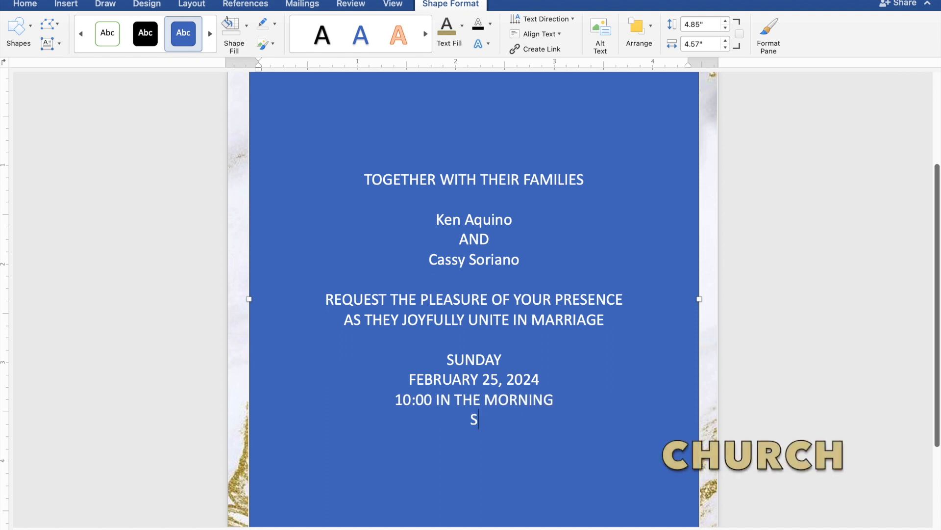
type("T. THOMAS")
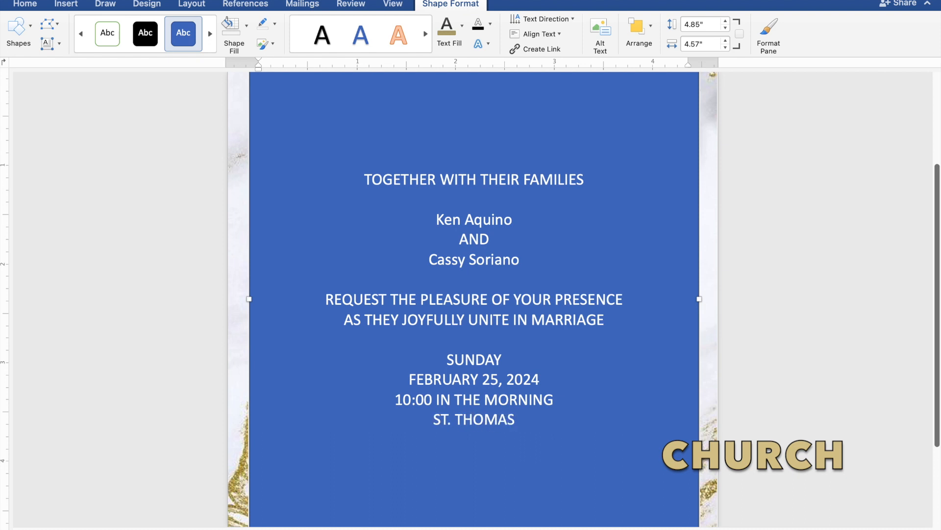
type(" AQ")
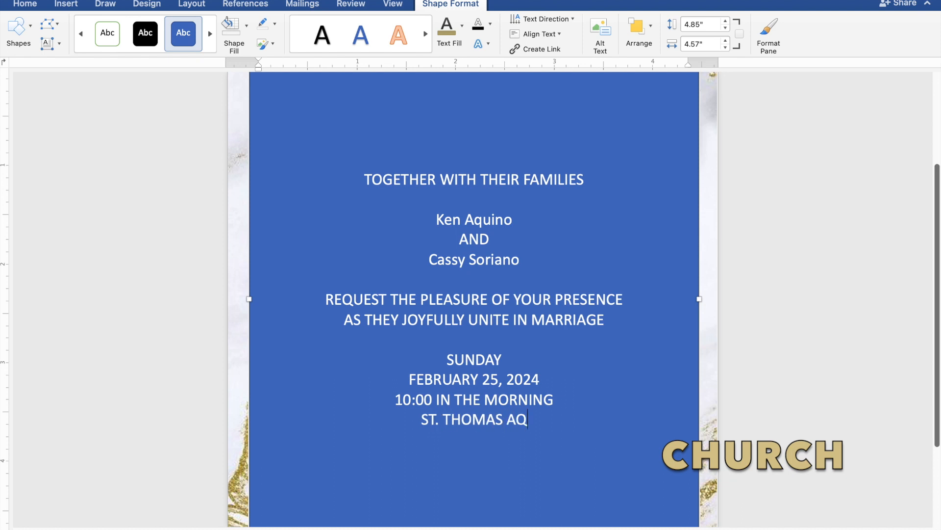
type("UIN")
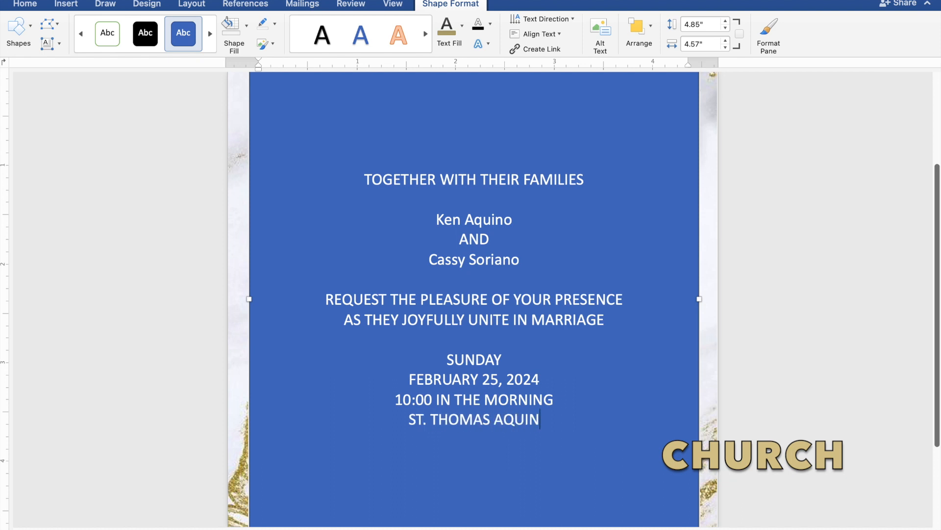
type("AS ")
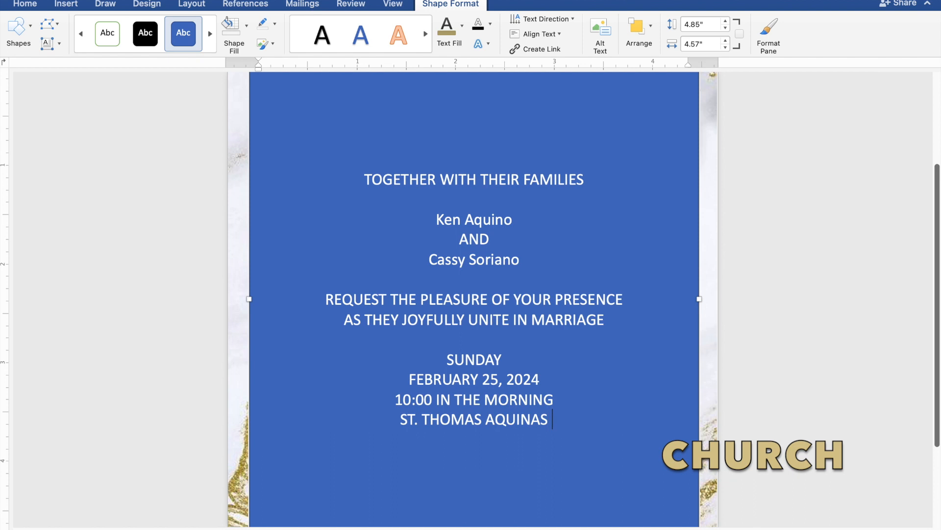
type("PARIS")
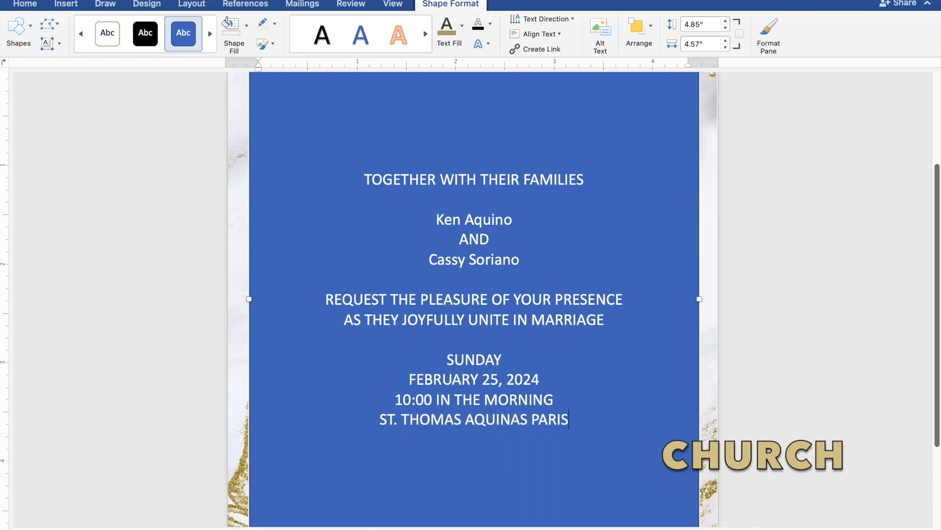
type("H C")
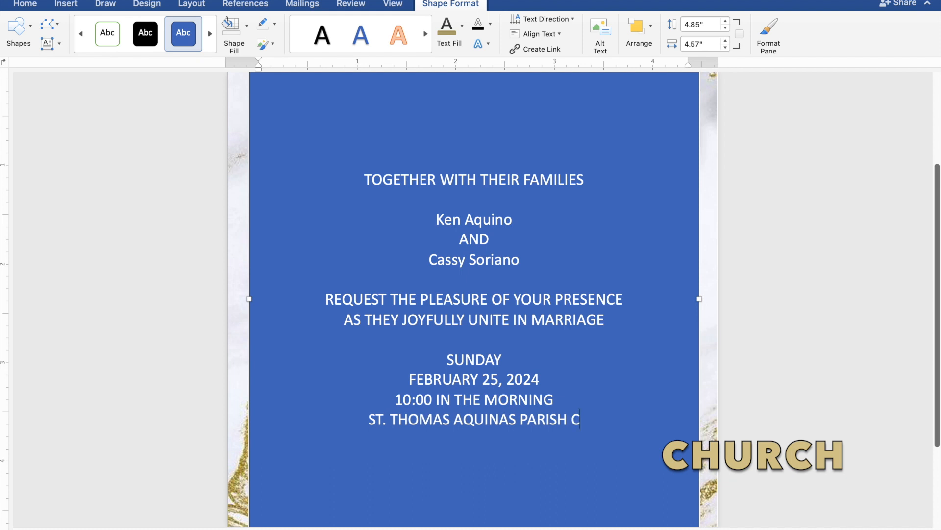
type("HUR")
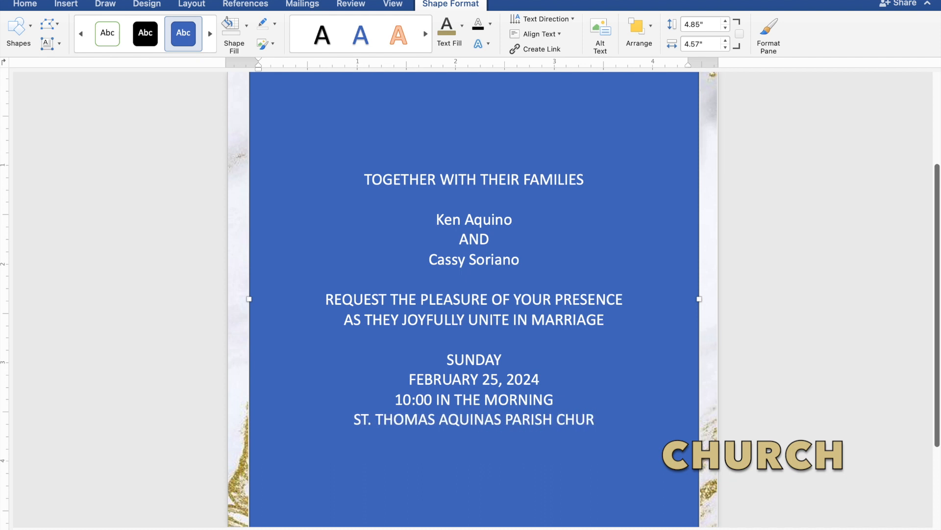
type("CH")
key("Return")
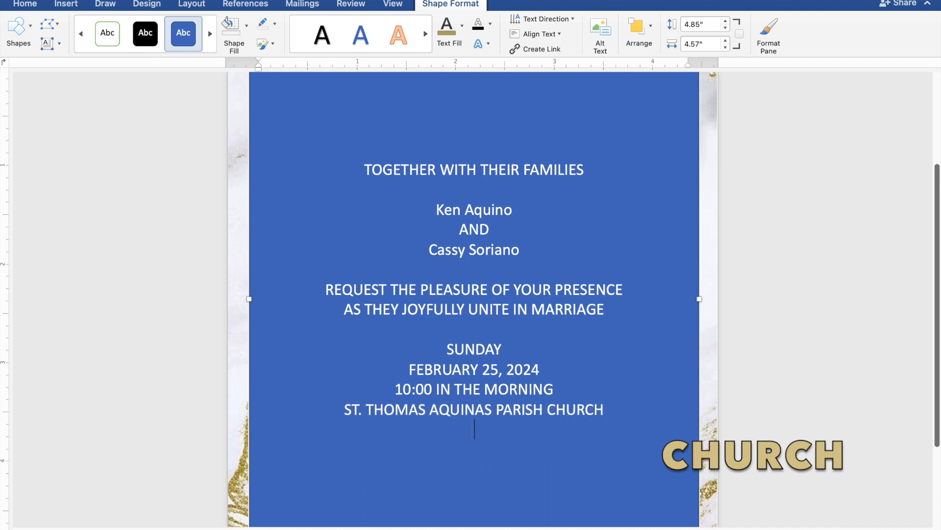
type("MANGAL")
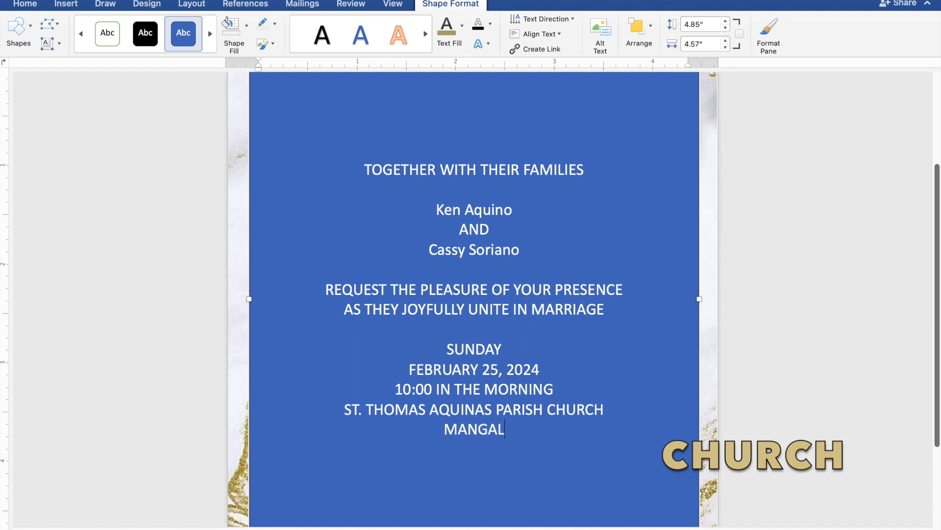
type("DAN")
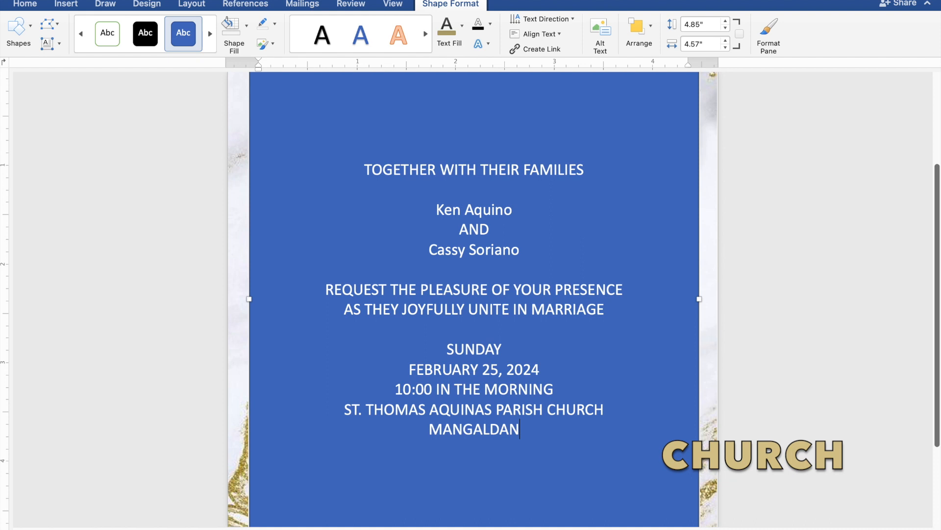
type(", P")
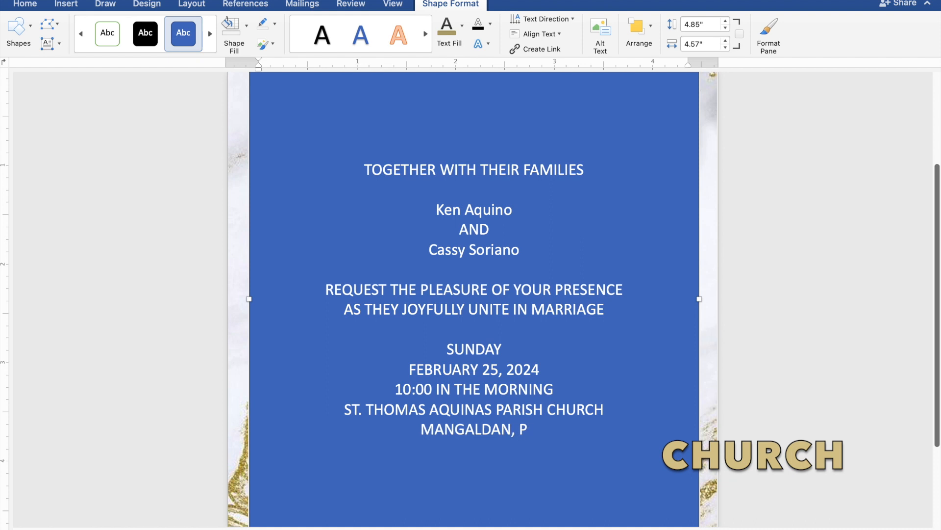
type("ANG")
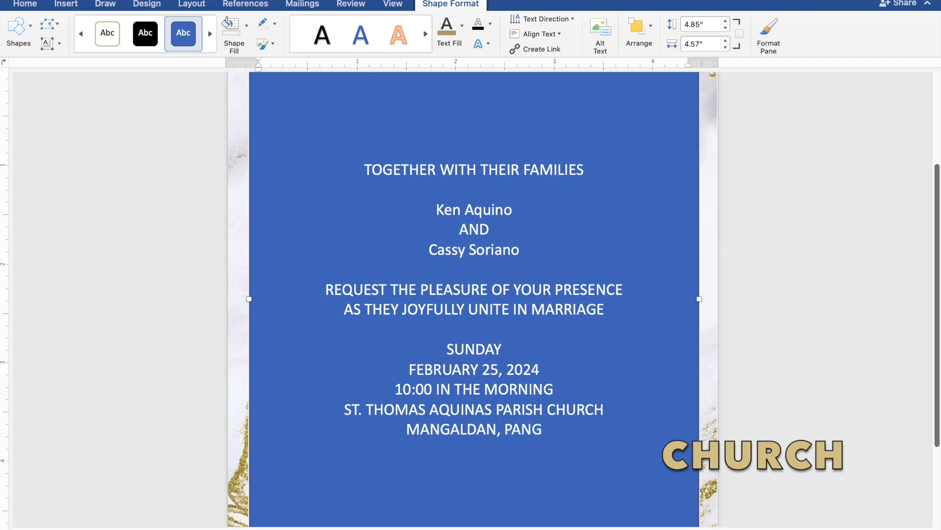
type("ASI")
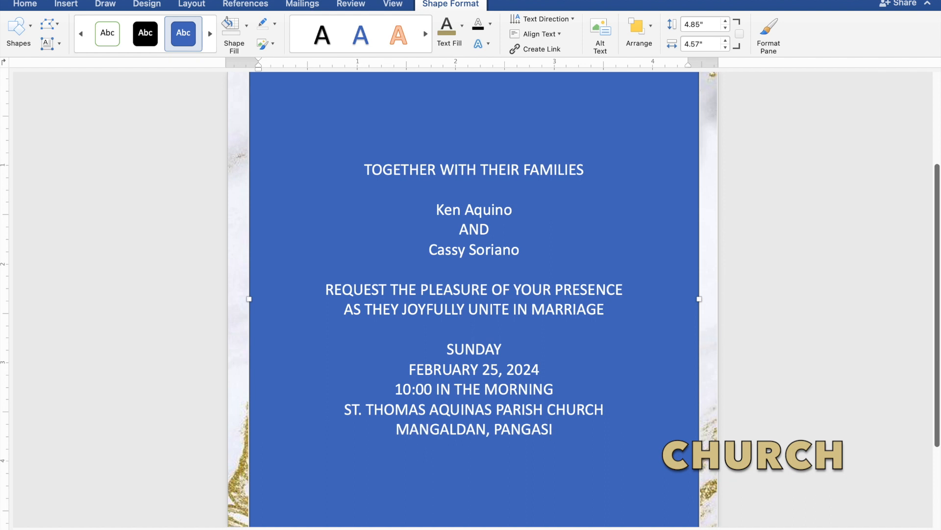
type("NAN")
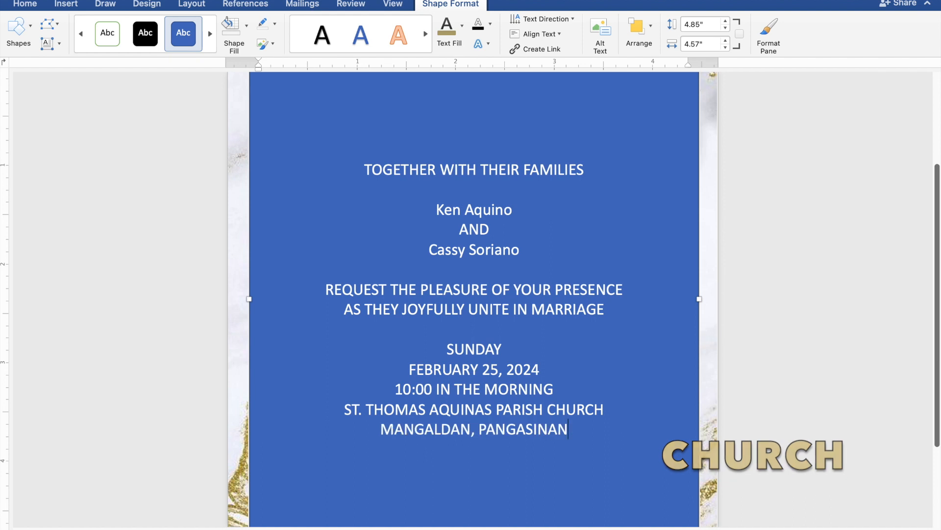
key("Return")
key("Return")
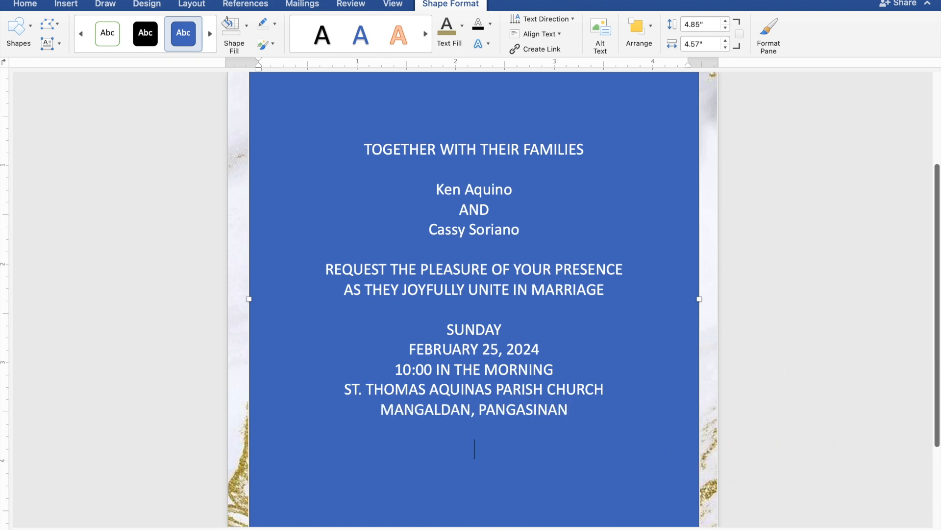
Type the closing line 'Reception to follow' and select the invitation text.
type("Reception to follow")
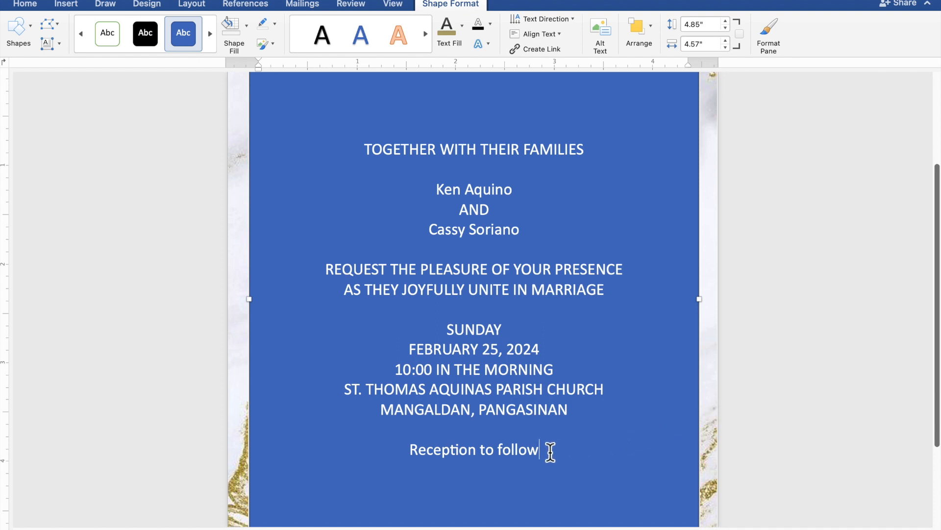
left_click_drag(545, 451, 362, 155)
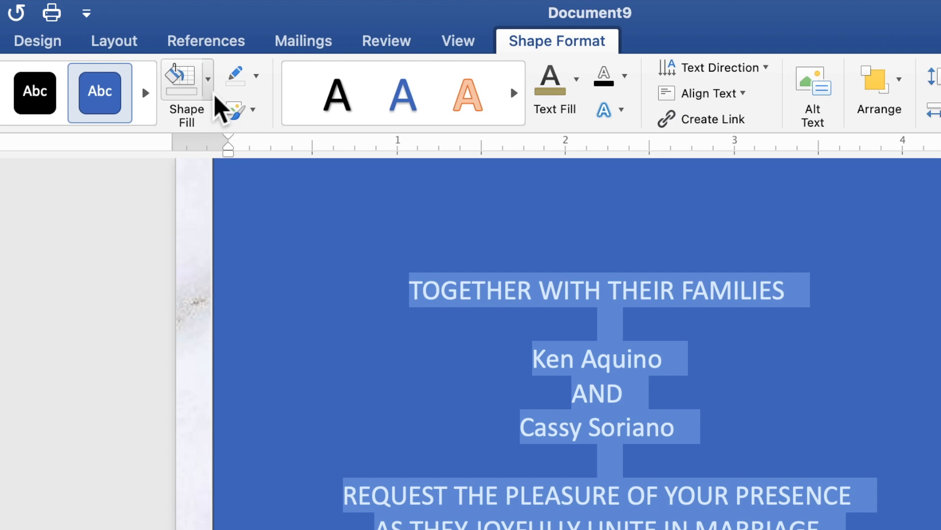
Give the text box no fill and no outline, and colour the selected text gold.
left_click(211, 93)
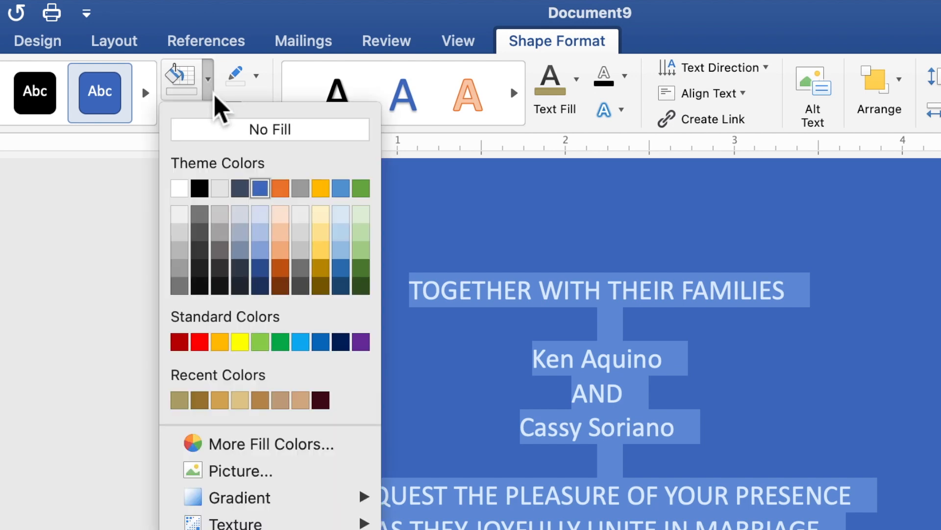
left_click(213, 128)
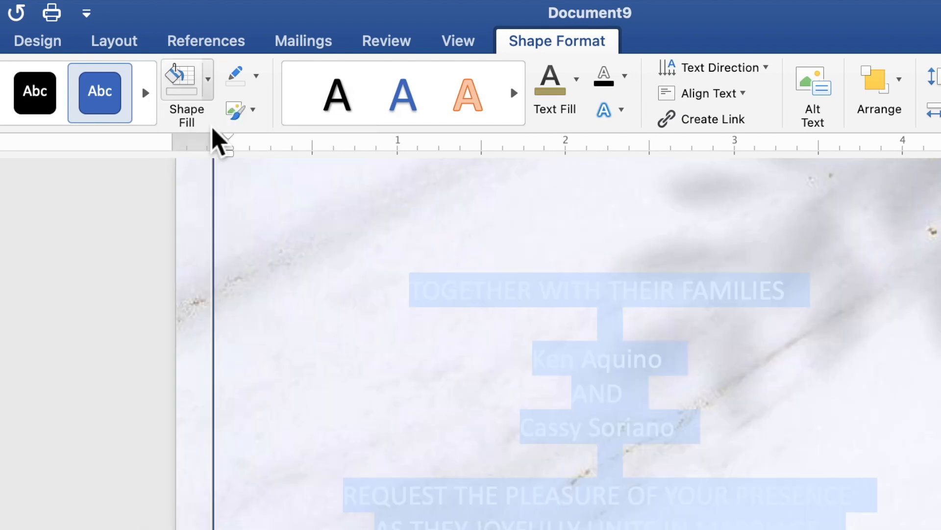
left_click(257, 77)
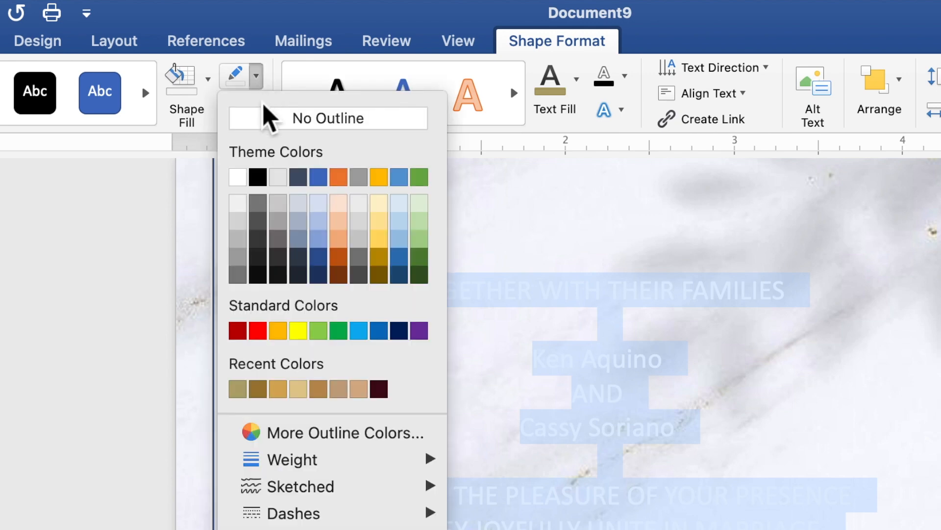
left_click(269, 126)
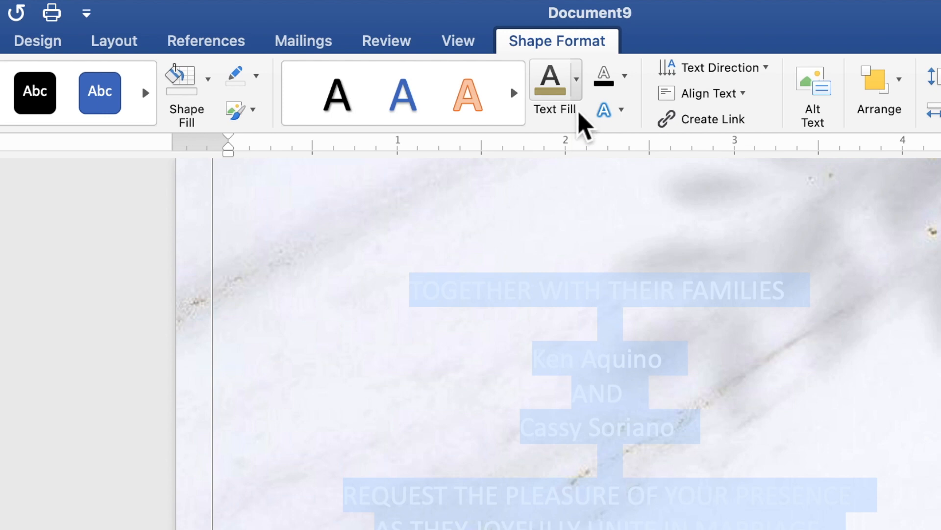
left_click(578, 93)
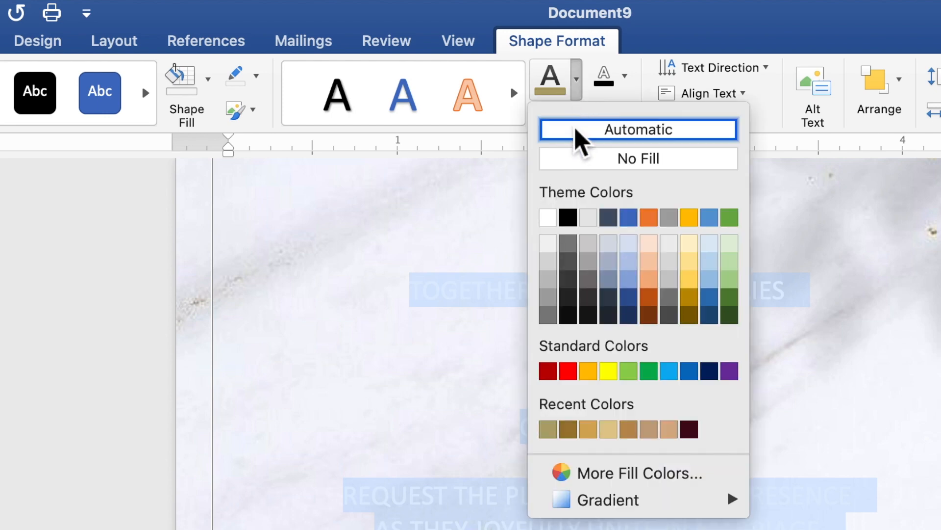
left_click(548, 429)
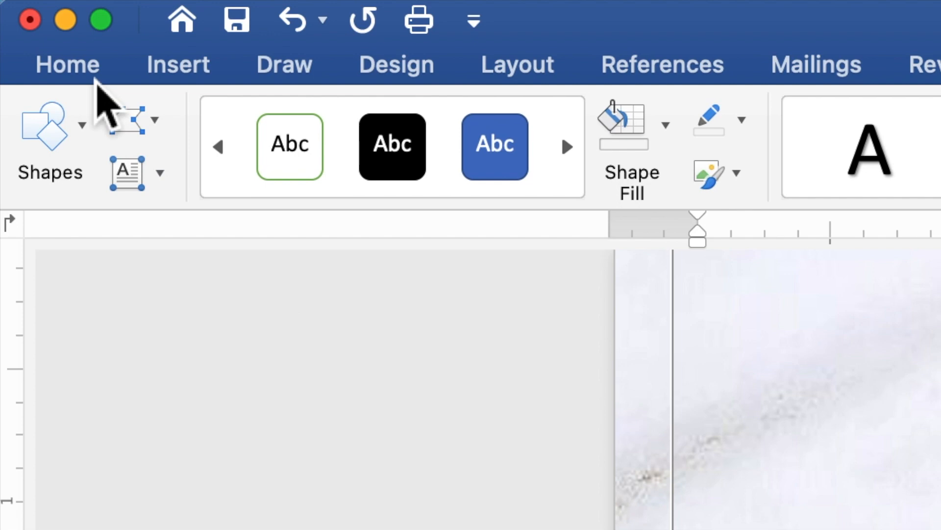
Set all the invitation text to Times New Roman at 10 pt.
left_click(97, 78)
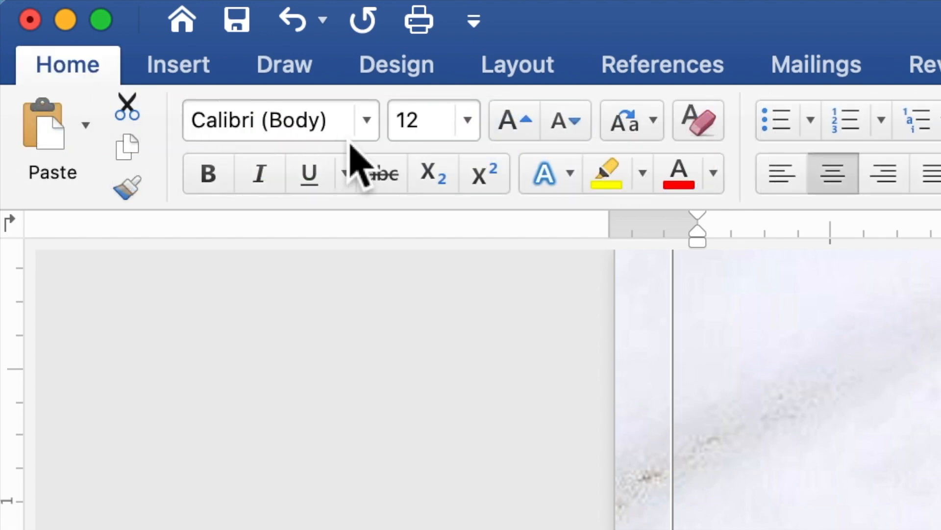
left_click(377, 137)
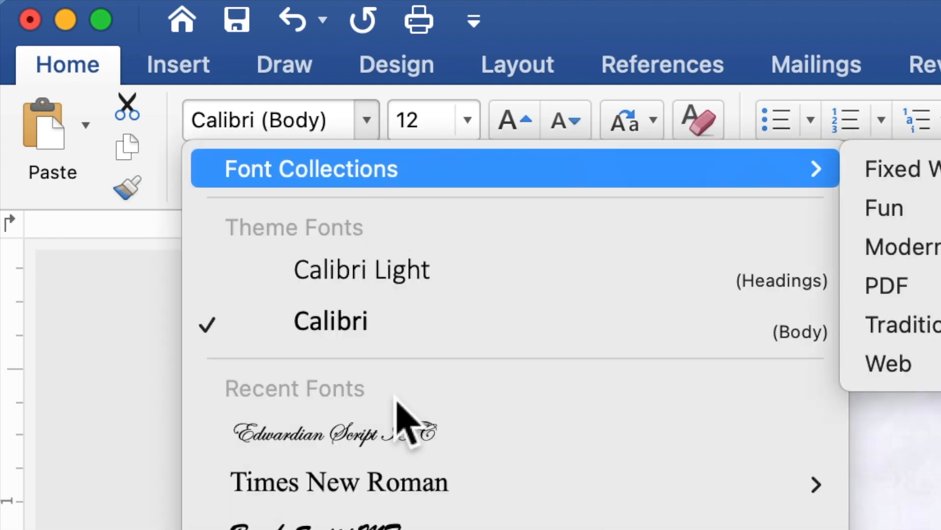
left_click(410, 490)
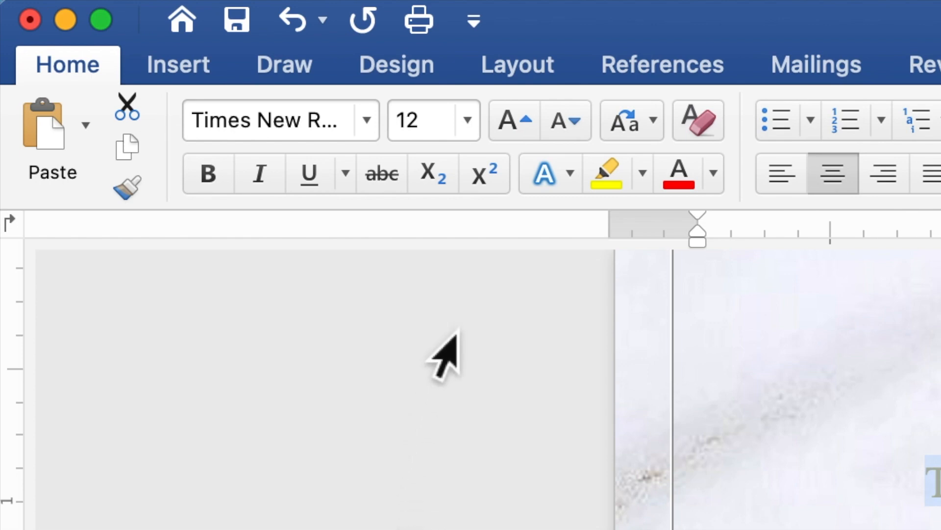
left_click(448, 125)
left_click_drag(447, 126, 401, 125)
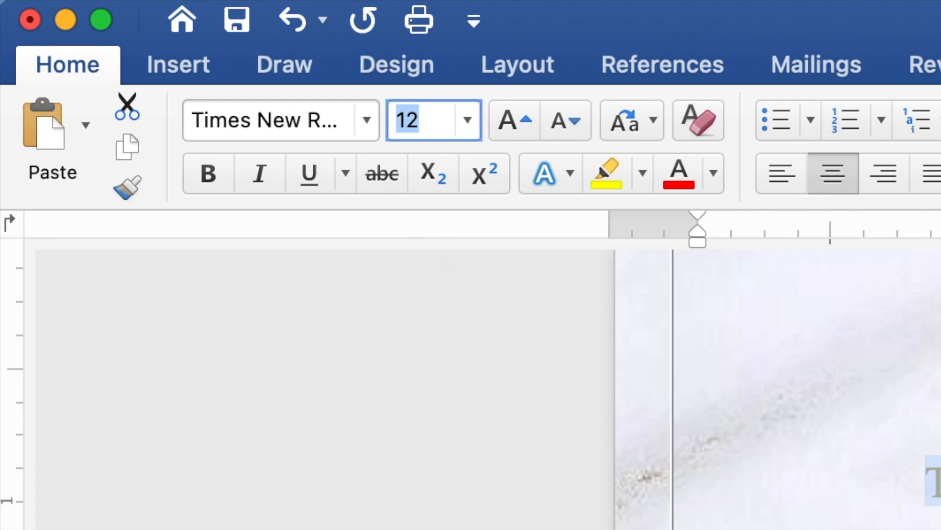
type("10")
key("Return")
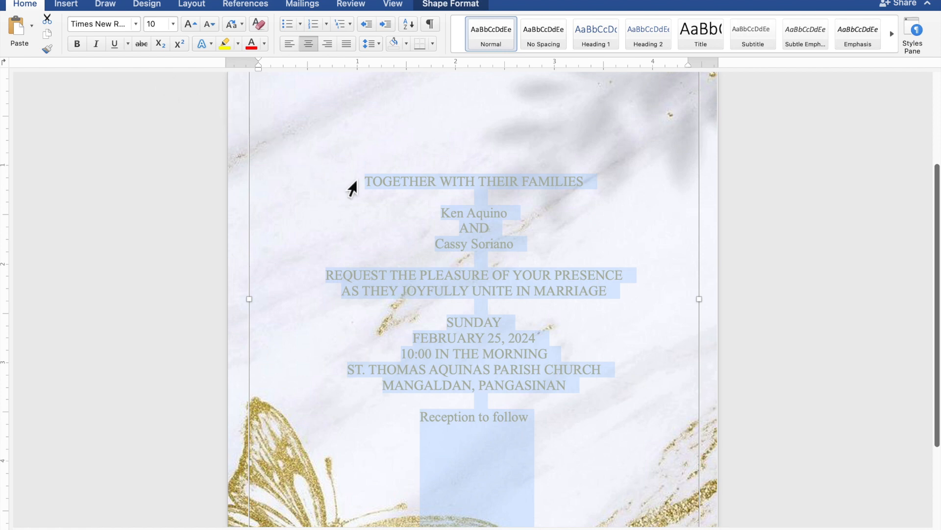
Select the couple's two name lines and add the 'Reception to follow' line to the selection.
left_click(515, 216)
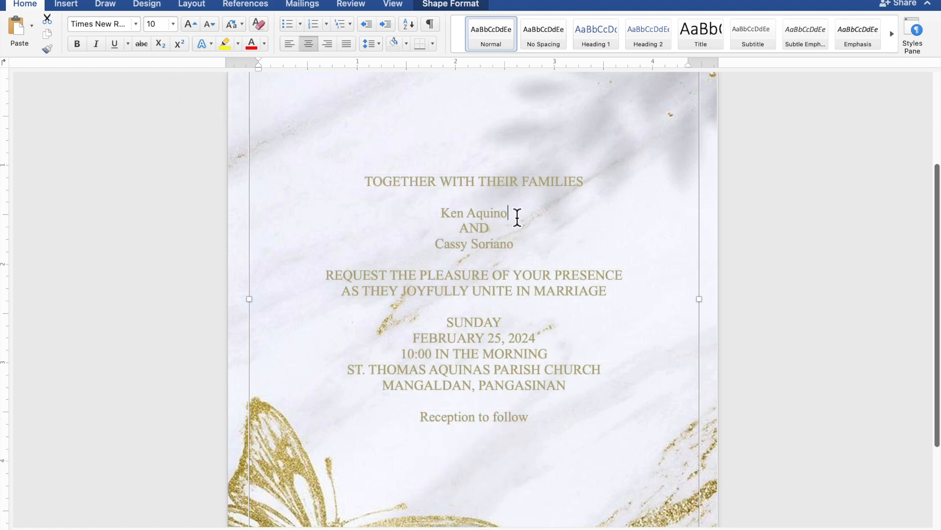
left_click_drag(515, 216, 450, 216)
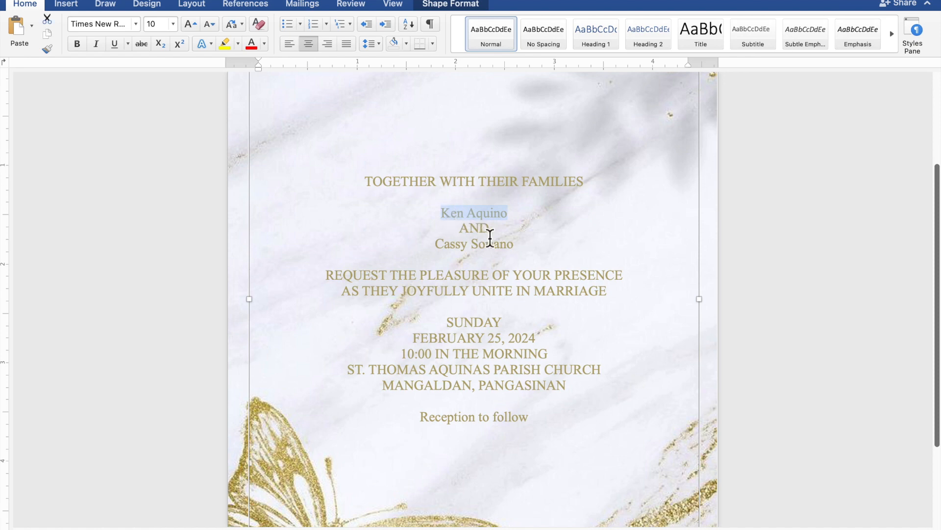
left_click_drag(519, 248, 454, 248)
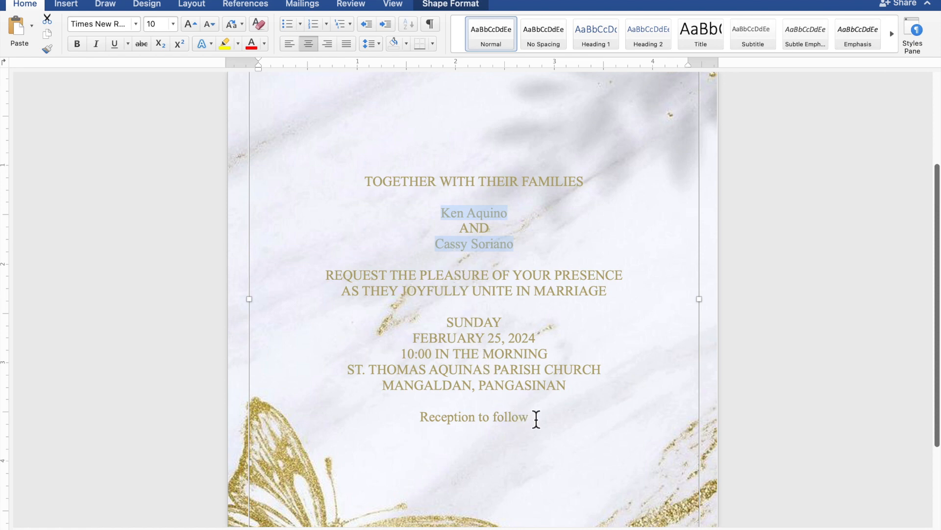
left_click_drag(539, 420, 455, 421)
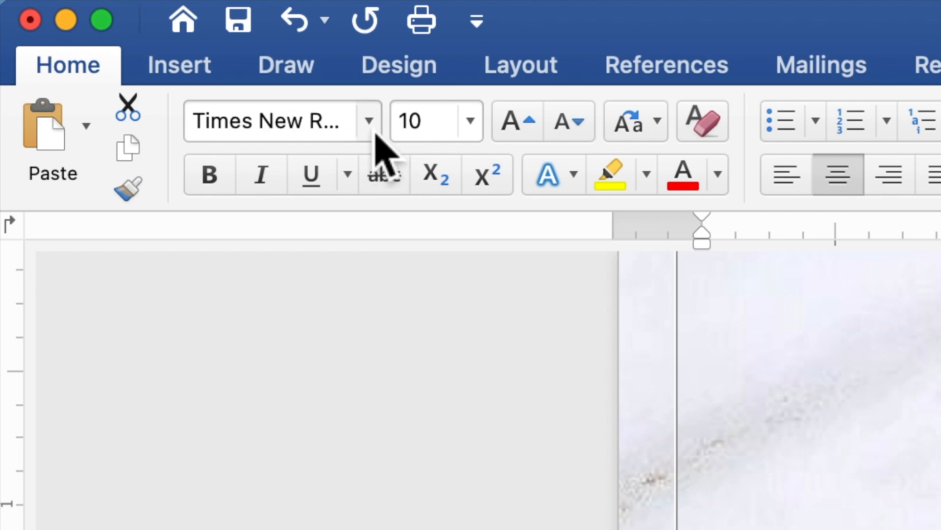
Change the names and 'Reception to follow' to Edwardian Script ITC at 20 pt.
left_click(369, 121)
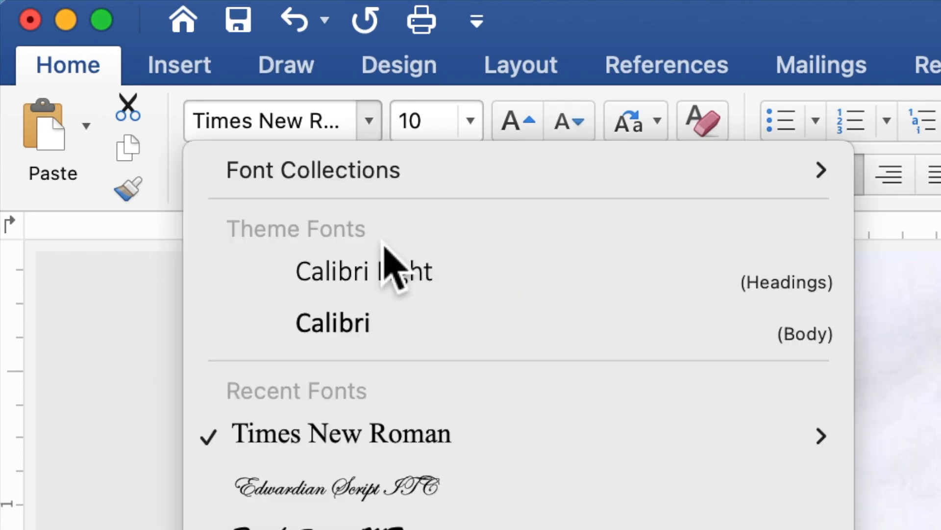
left_click(414, 490)
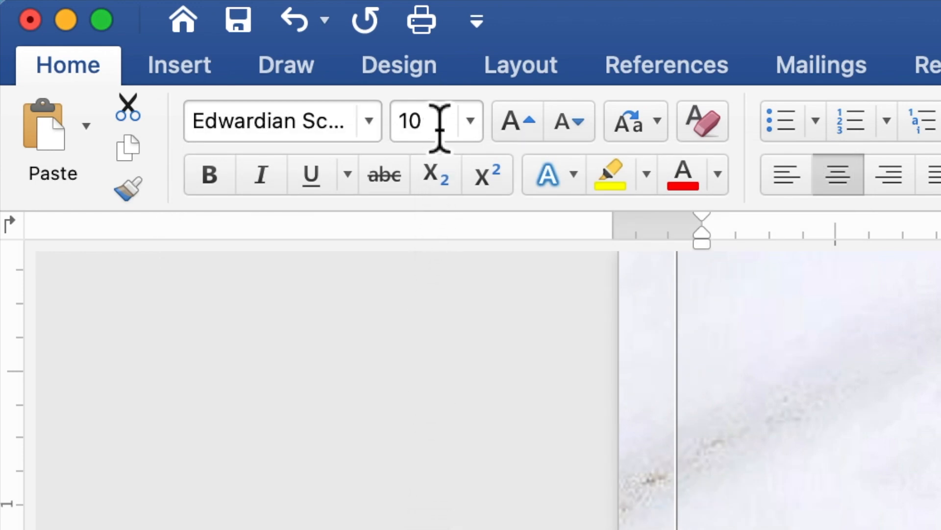
left_click(401, 132)
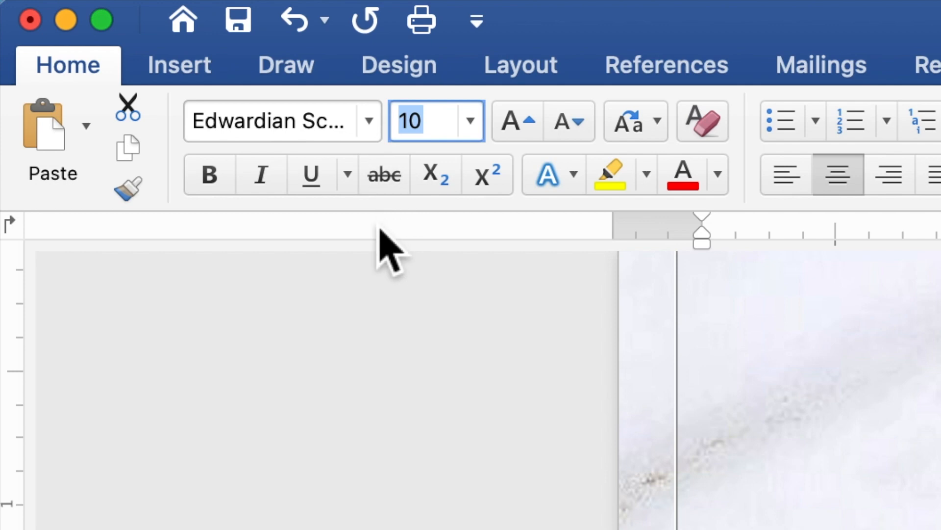
type("20")
key("Return")
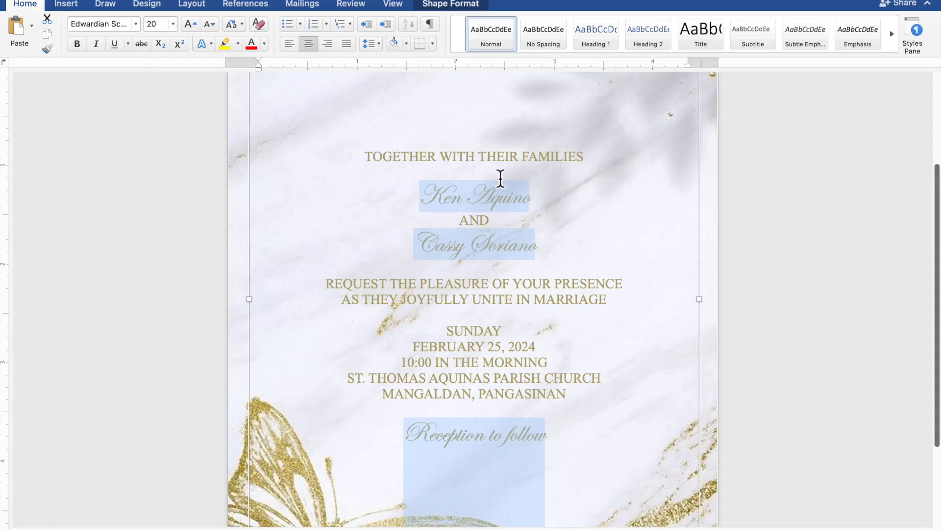
Select just the two name lines and set their font size to 40.
left_click(534, 196)
left_click_drag(538, 204, 446, 204)
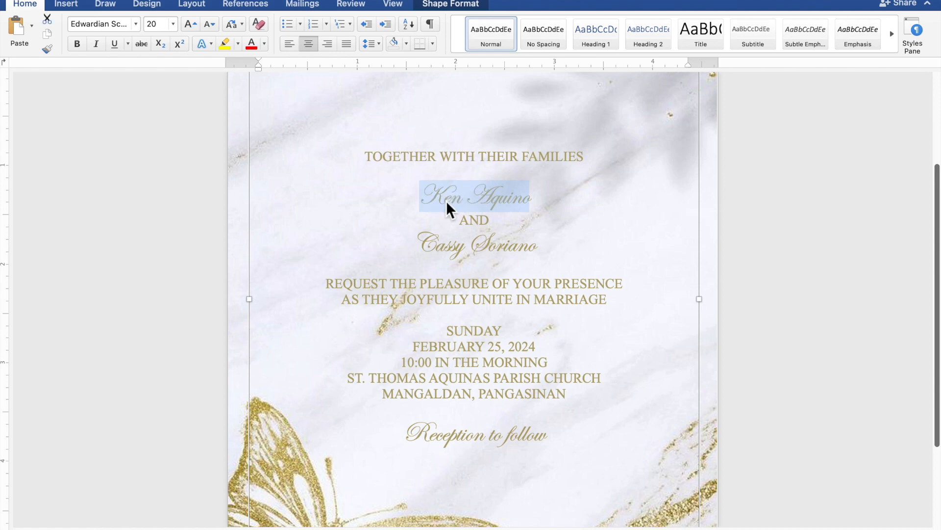
left_click_drag(544, 248, 439, 248)
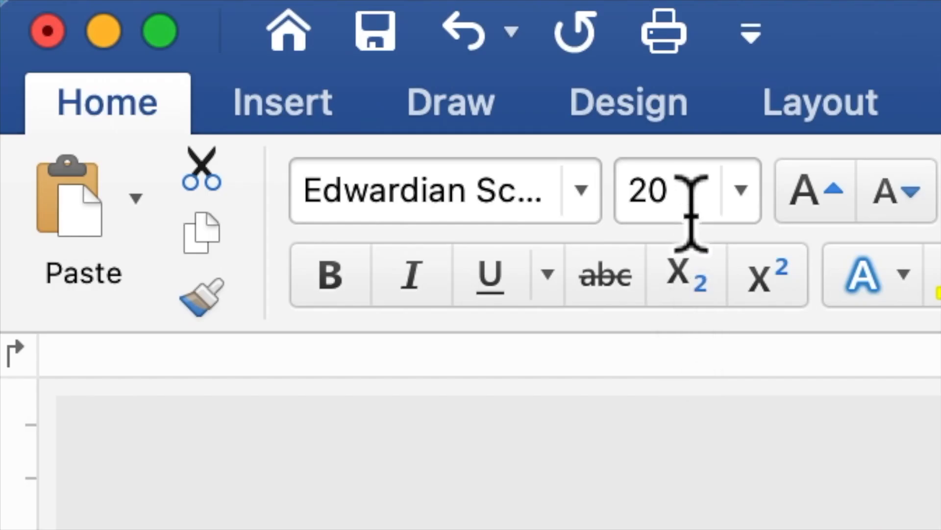
left_click_drag(161, 28, 153, 29)
left_click_drag(660, 211, 631, 217)
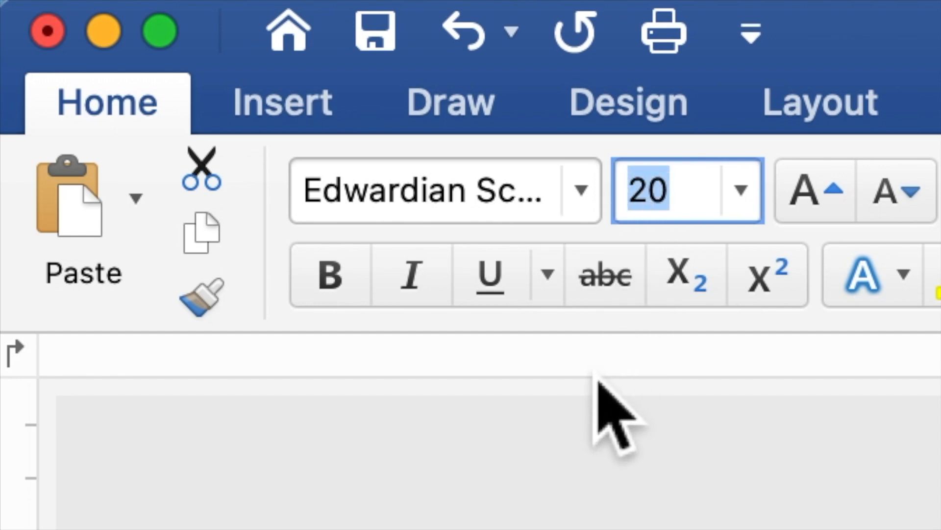
type("40")
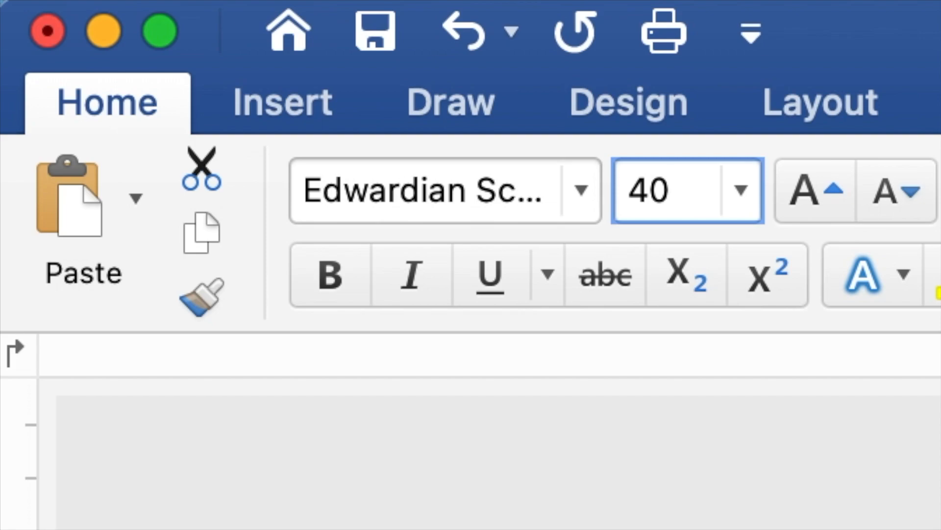
key("Return")
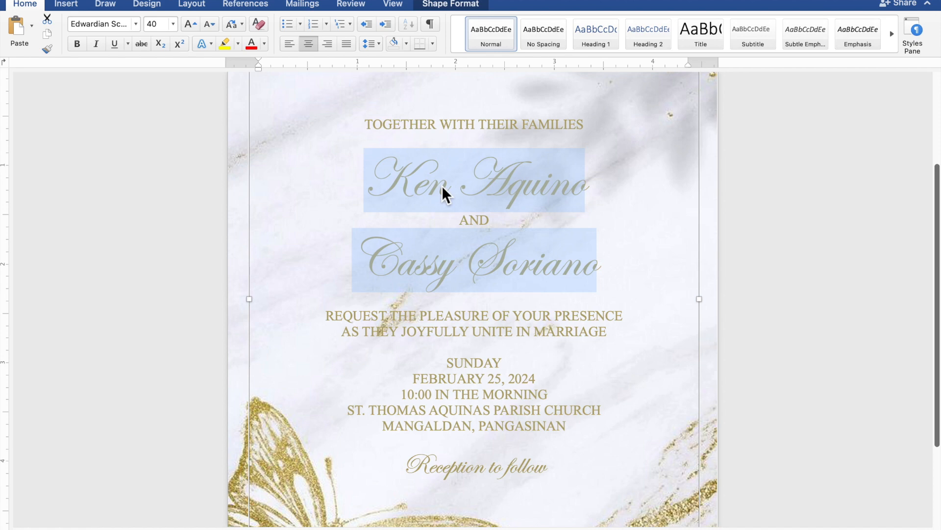
Insert blank lines below the heading and above the names, REQUEST THE PLEASURE and SUNDAY.
scroll(442, 185, "down", 5)
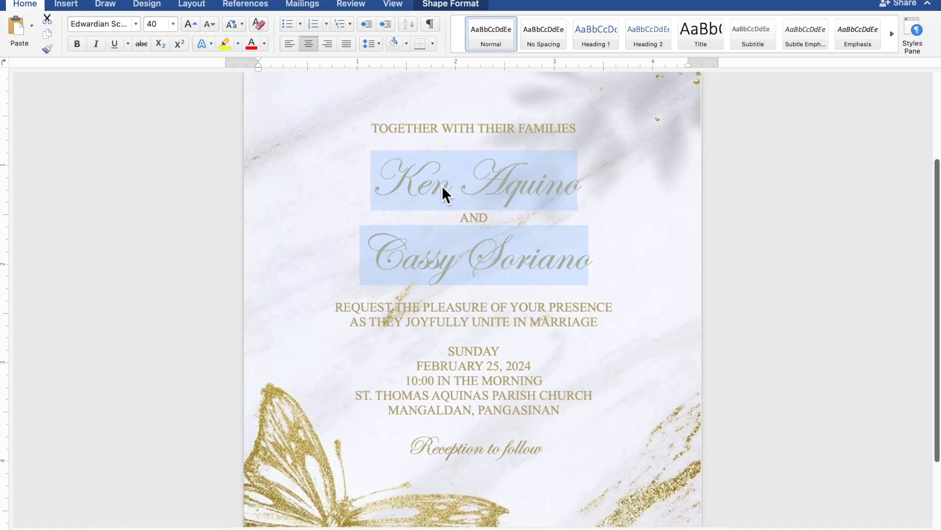
scroll(443, 185, "down", 5)
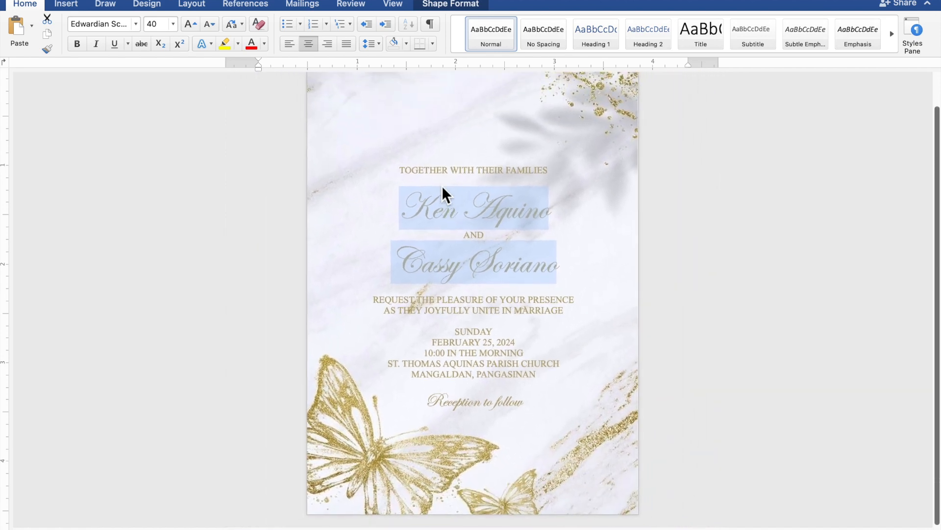
scroll(443, 186, "down", 1)
scroll(443, 186, "up", 1)
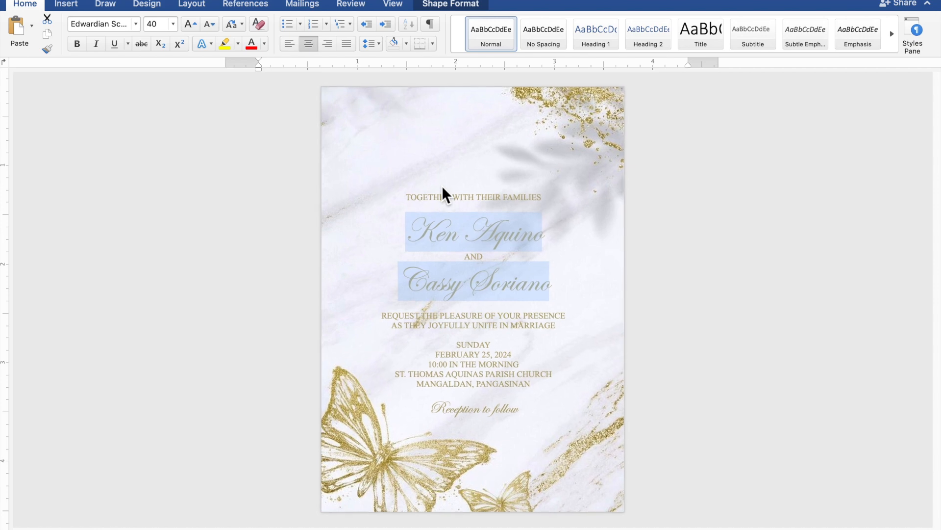
left_click(442, 185)
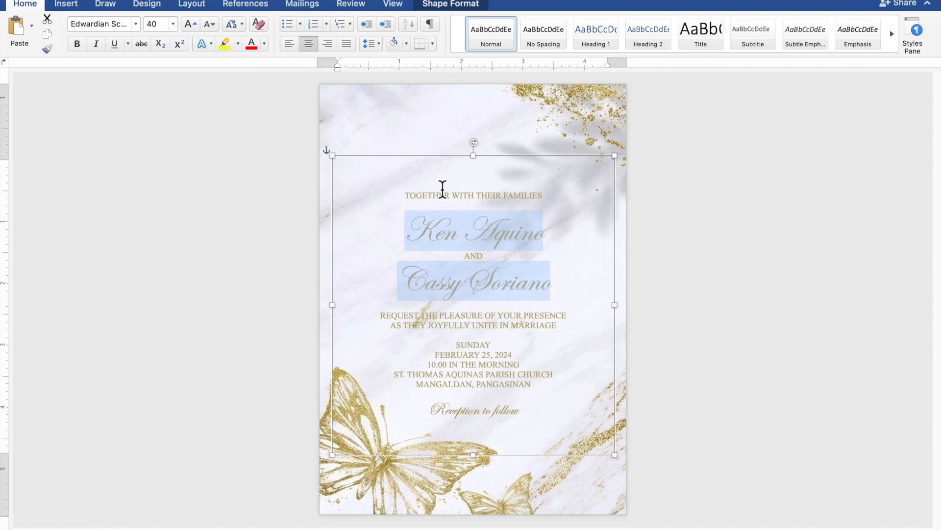
left_click(472, 210)
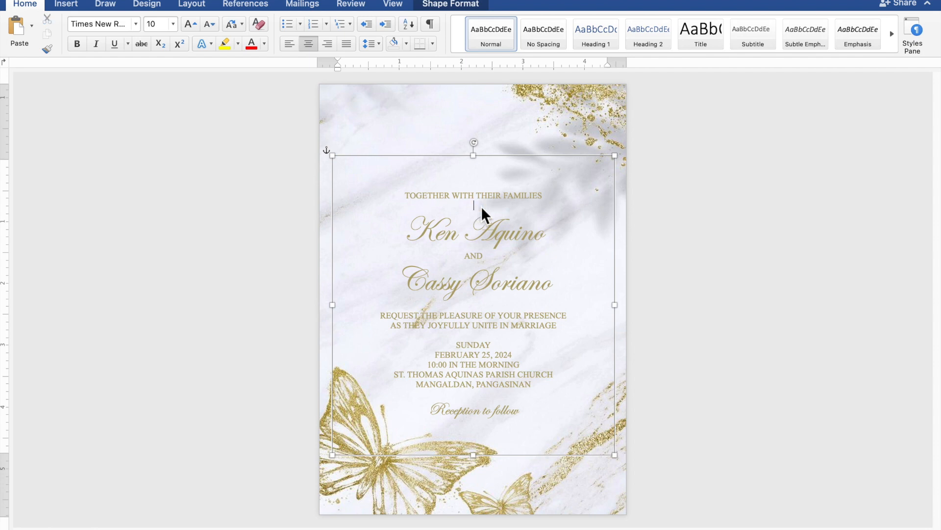
key("Return")
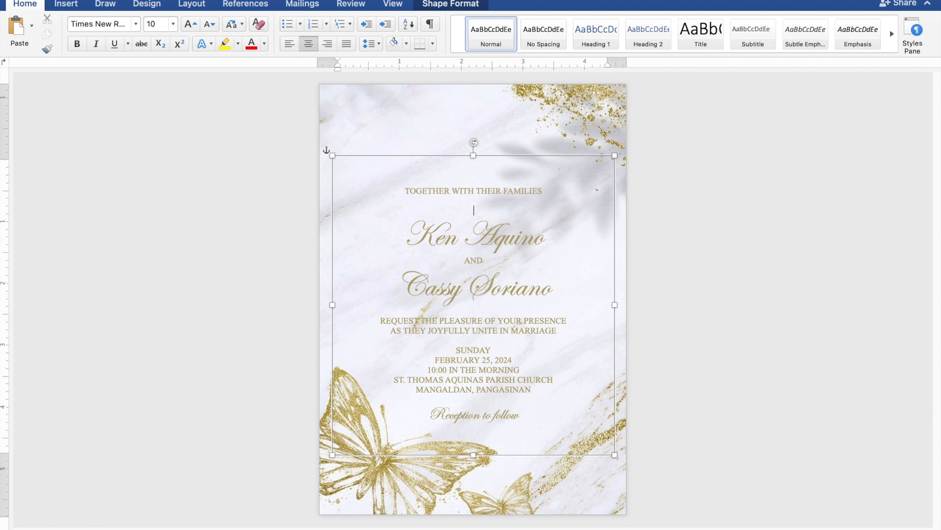
key("Return")
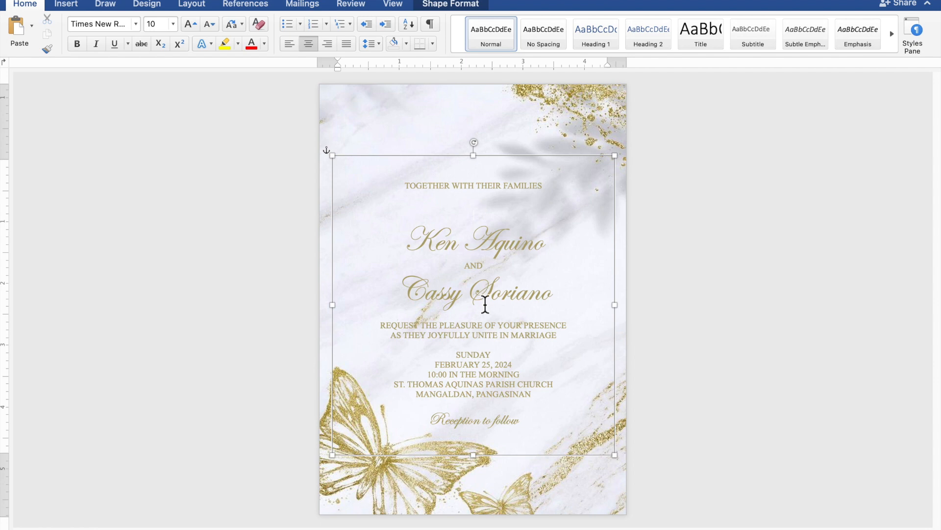
key("Return")
key("Return")
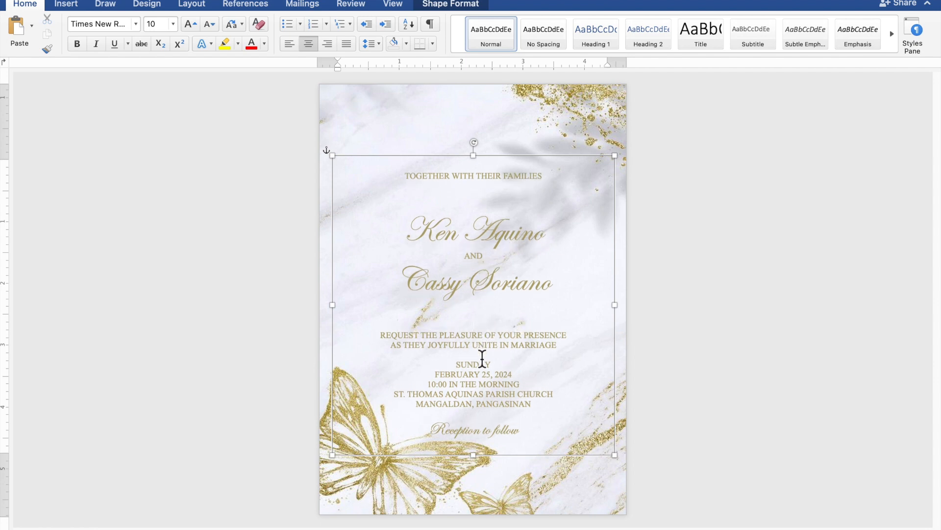
key("Return")
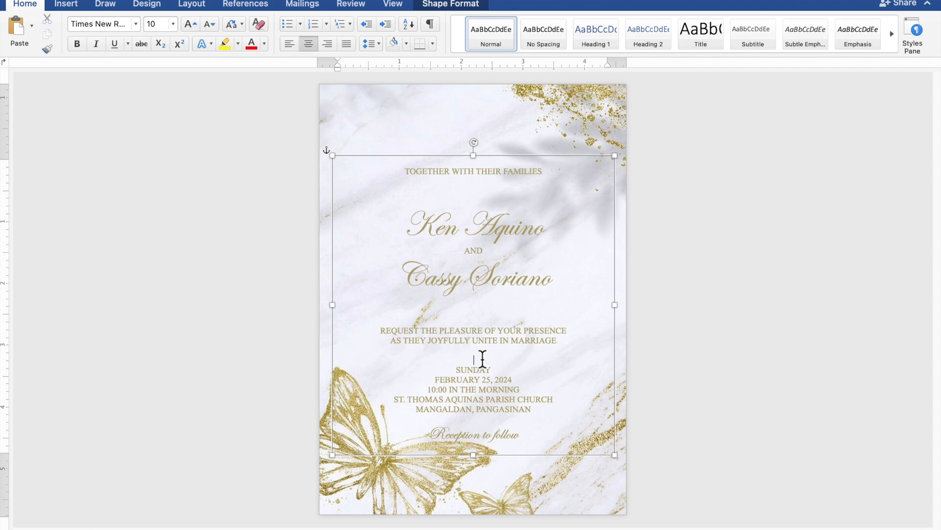
Add a blank line above 'Reception to follow' and stretch the text box up to 5.61" tall.
left_click(489, 419)
key("Return")
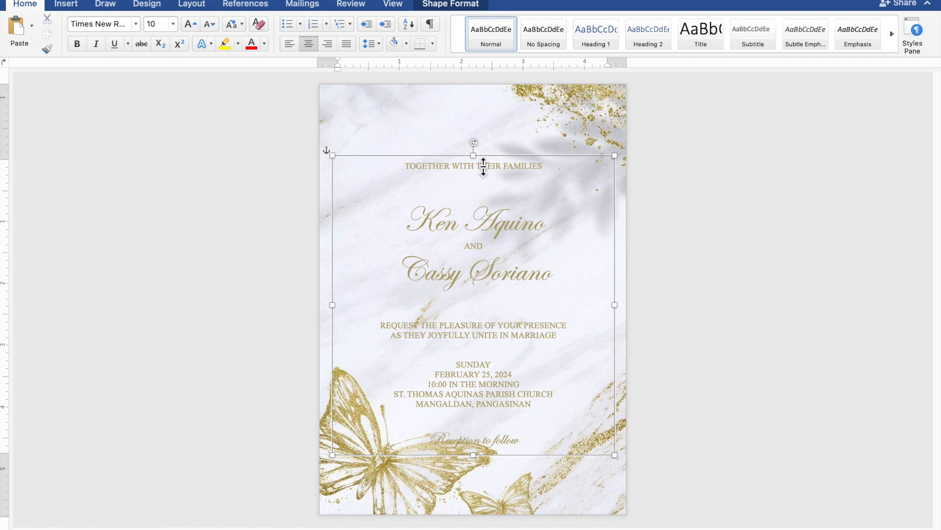
left_click_drag(483, 165, 482, 118)
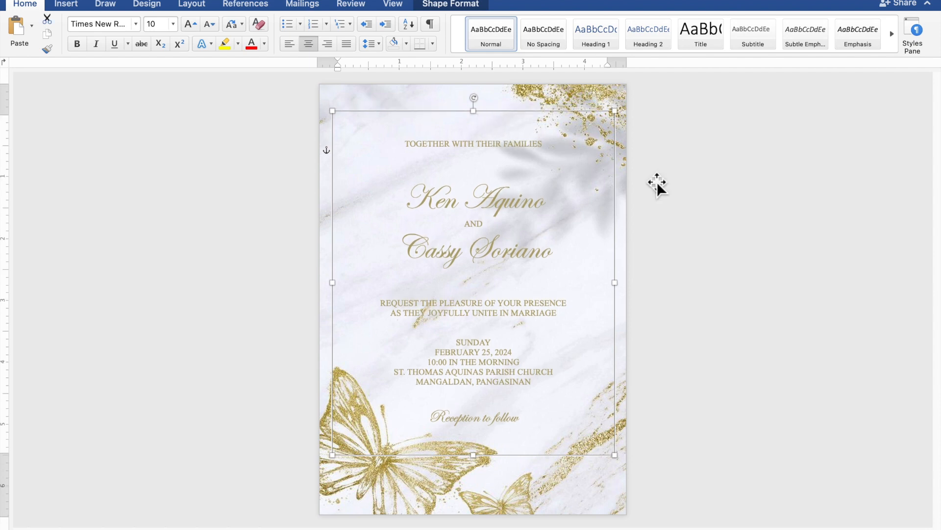
left_click(800, 209)
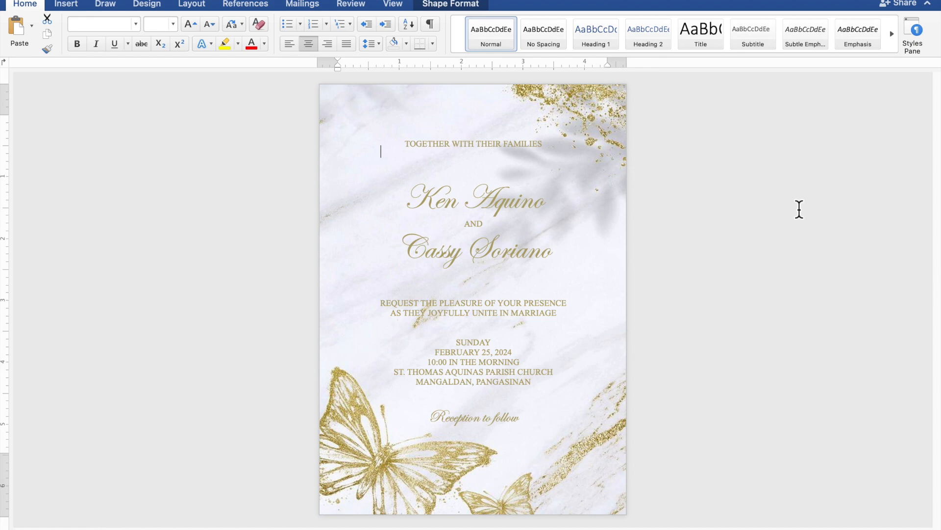